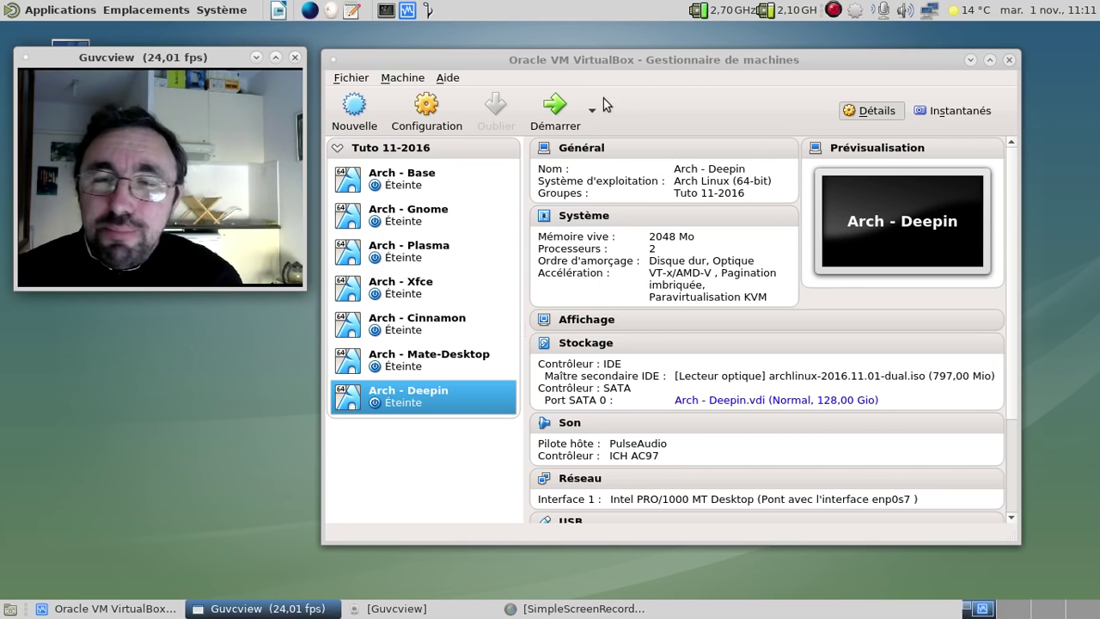
Start the Arch - Deepin virtual machine from the VirtualBox list
left_click(558, 105)
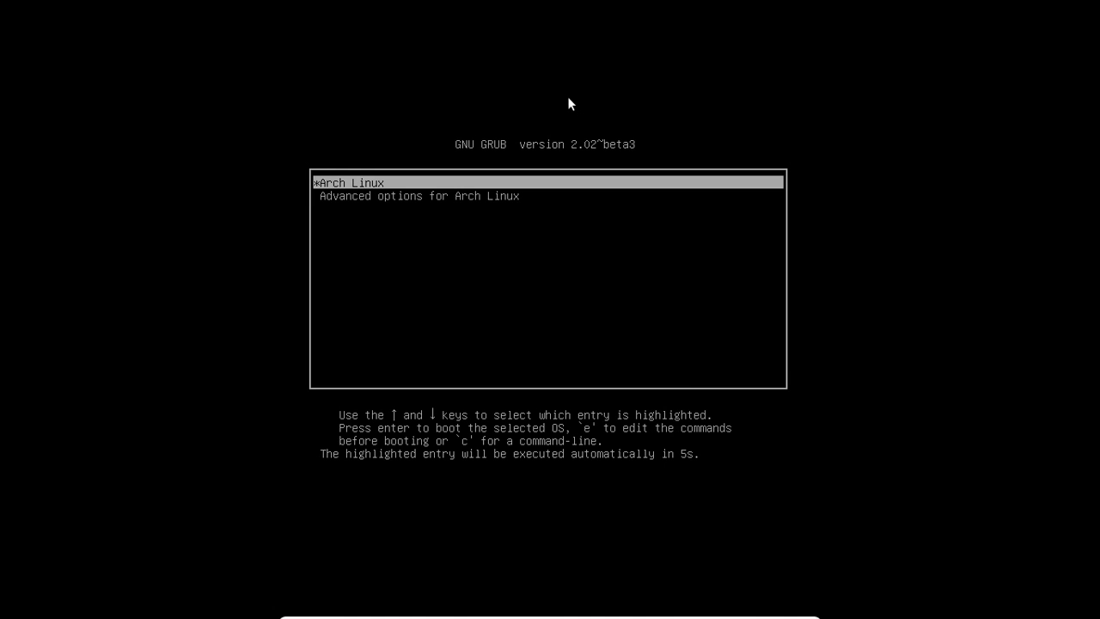
Boot the Arch Linux GRUB entry immediately to reach the deepin login screen
key("Return")
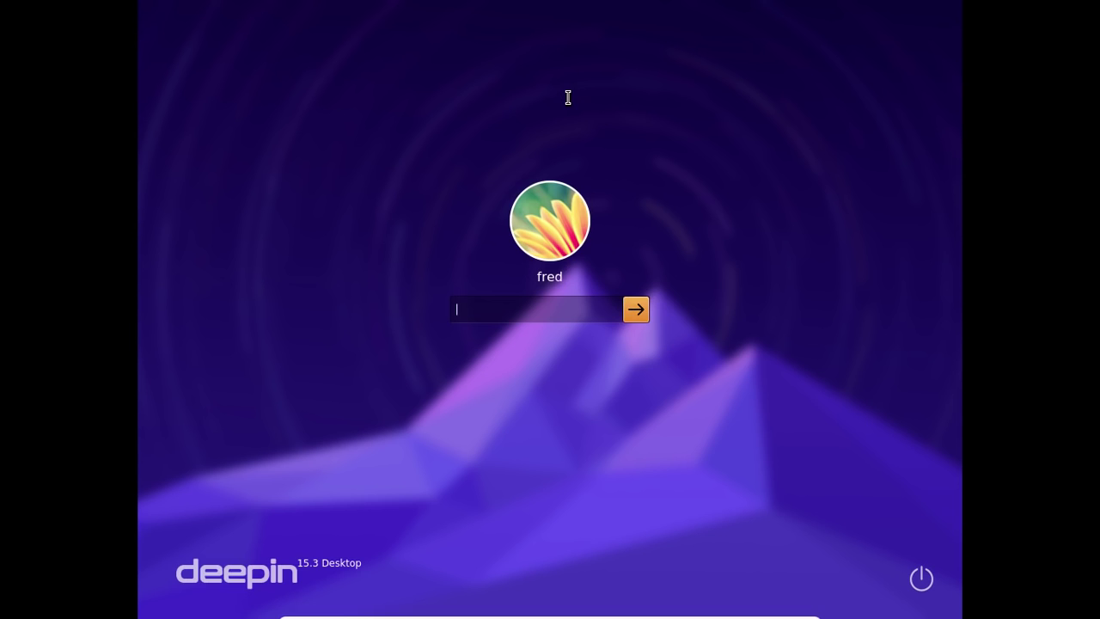
Log in with the account password and close the auto-opened File Manager window
type("********")
key("Return")
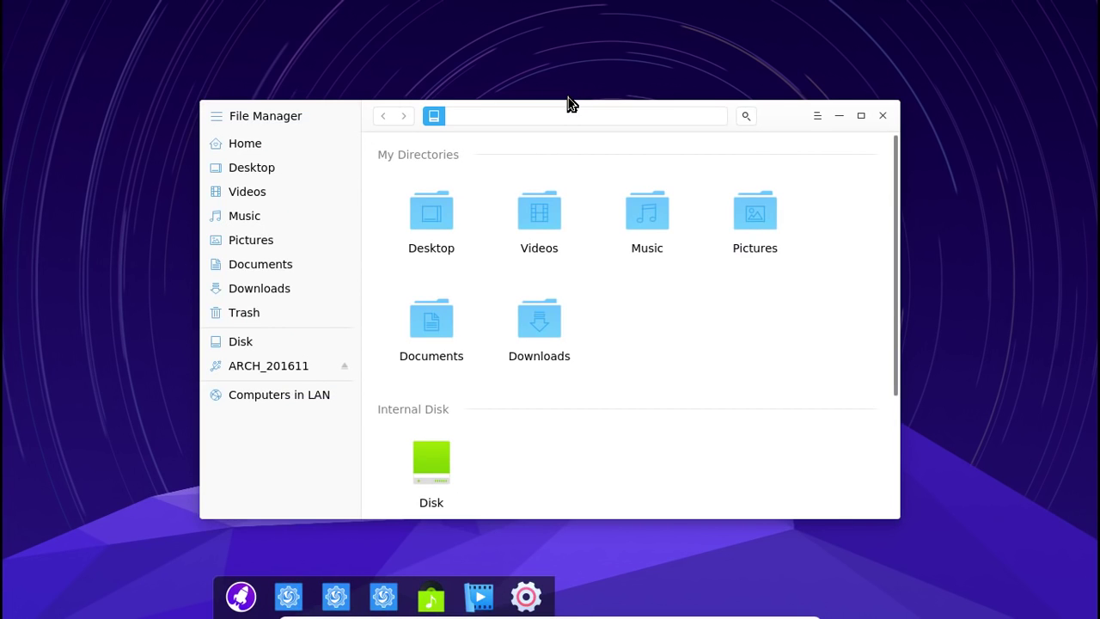
left_click(883, 118)
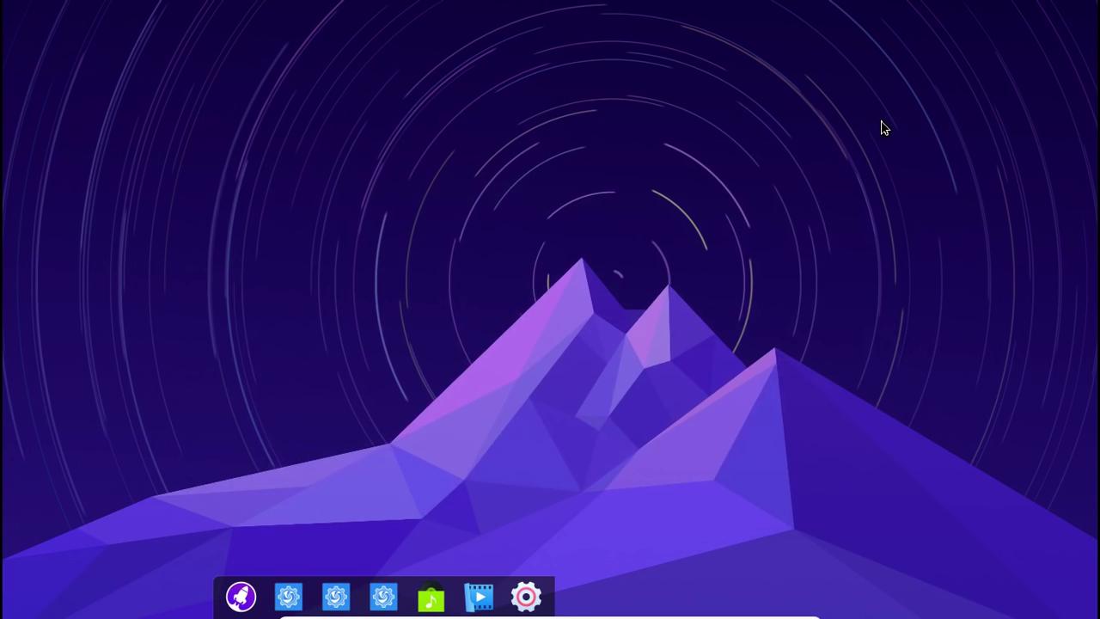
Log out via Control Centre's Déconnexion option, then log back in with the password
left_click(533, 592)
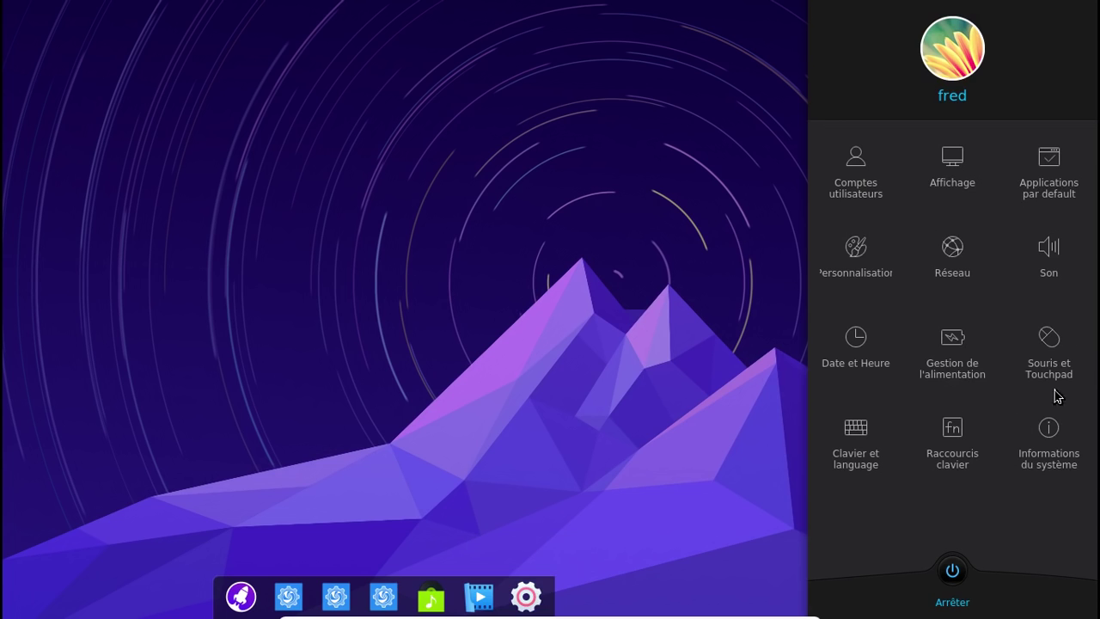
left_click(950, 573)
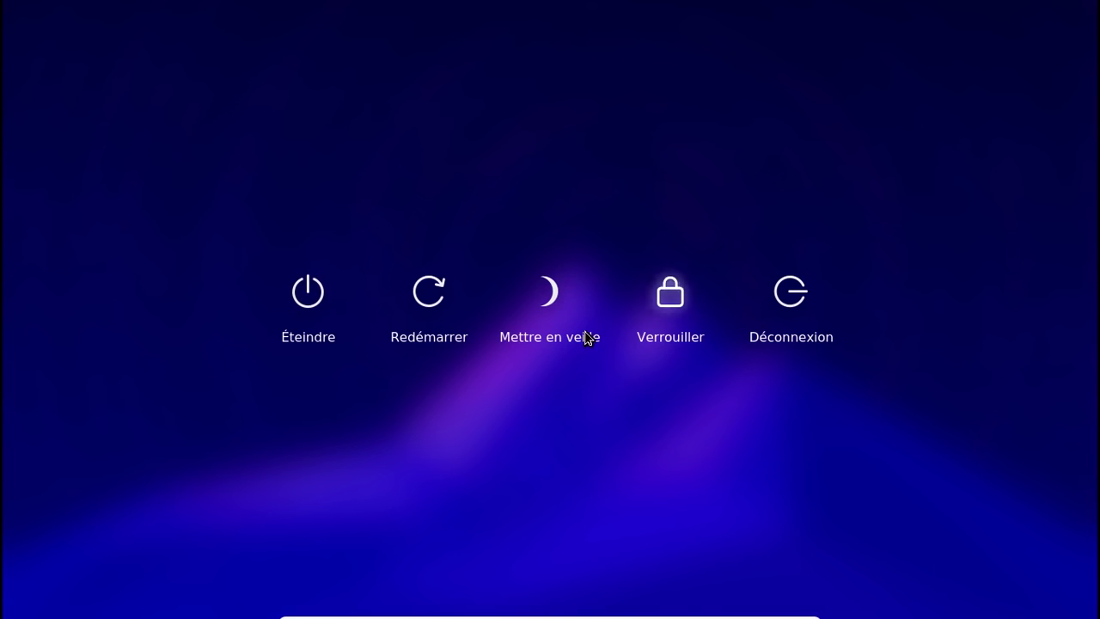
left_click(785, 308)
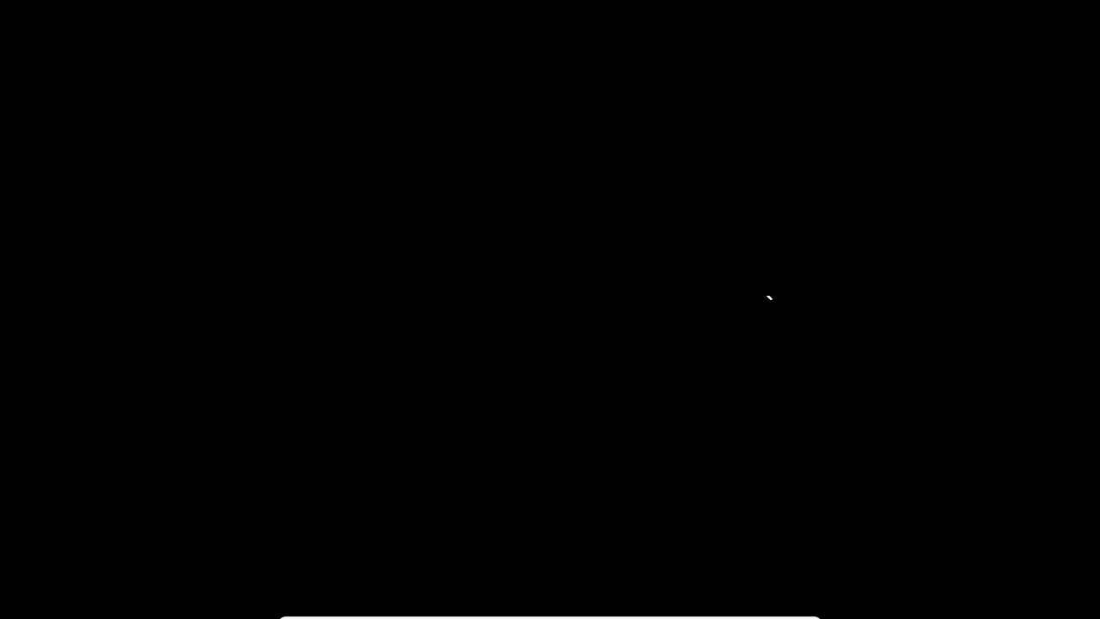
type("123")
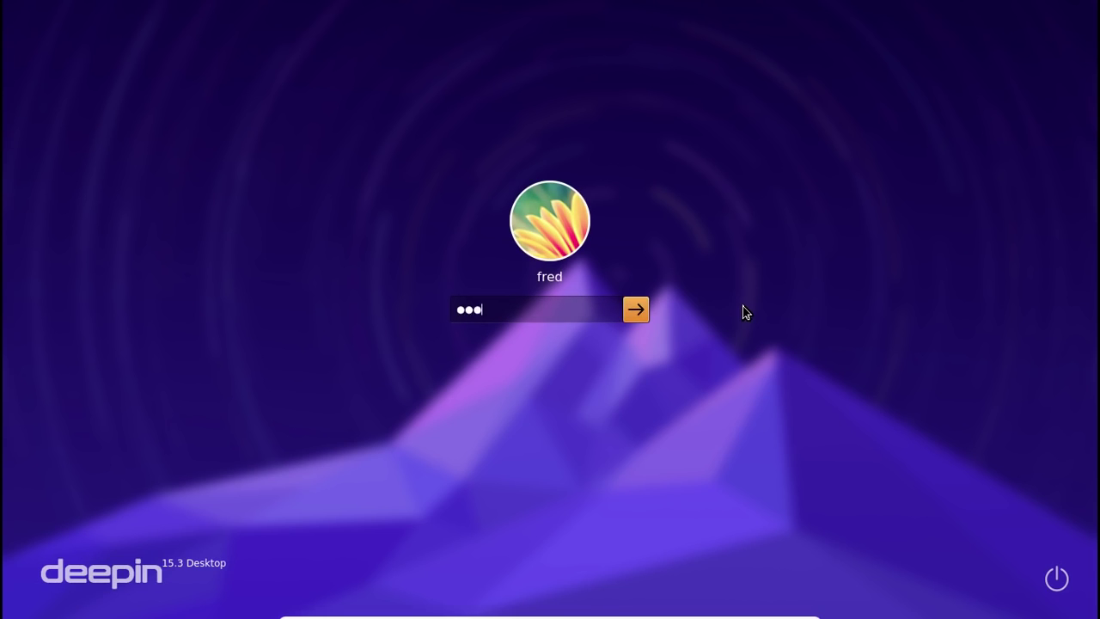
type("45678")
key("Return")
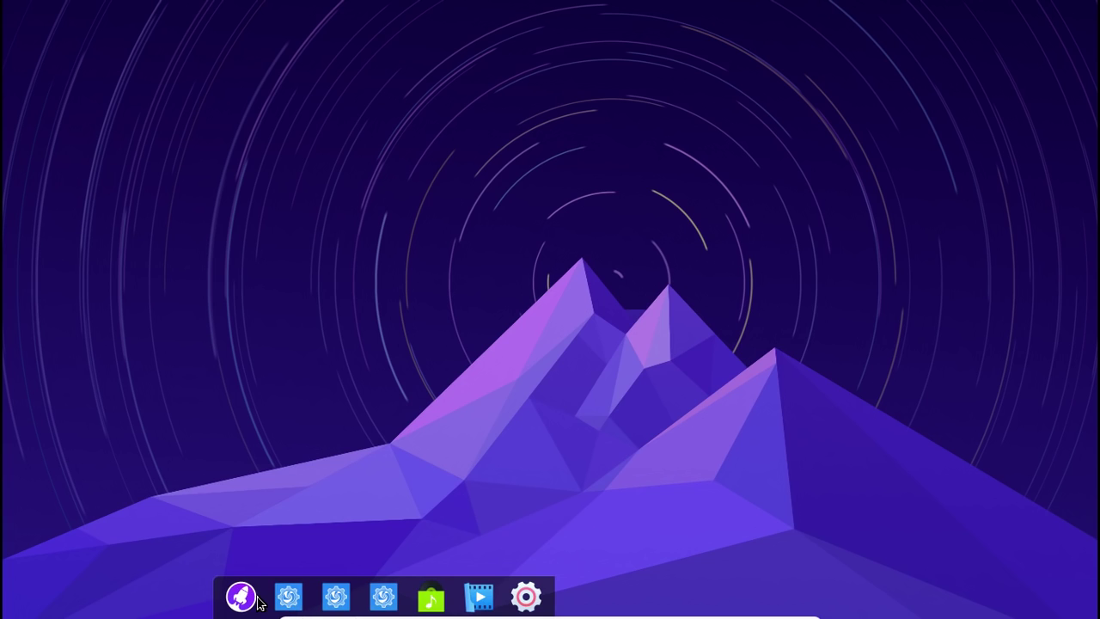
Restart via Control Centre's Redémarrer option and boot Arch Linux straight from GRUB
left_click(524, 598)
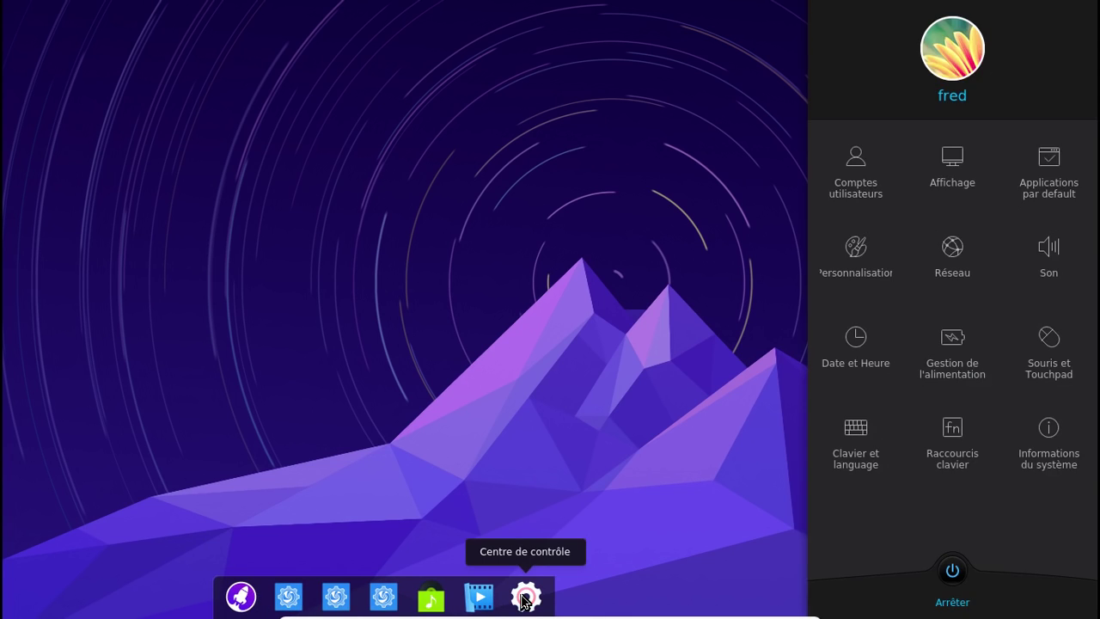
left_click(952, 571)
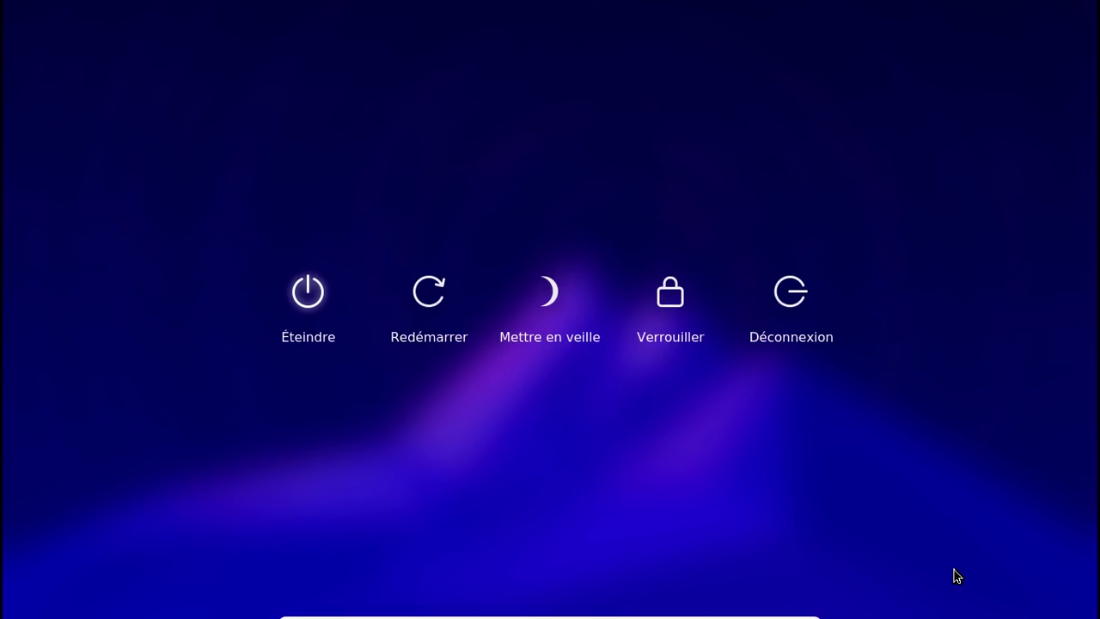
left_click(425, 305)
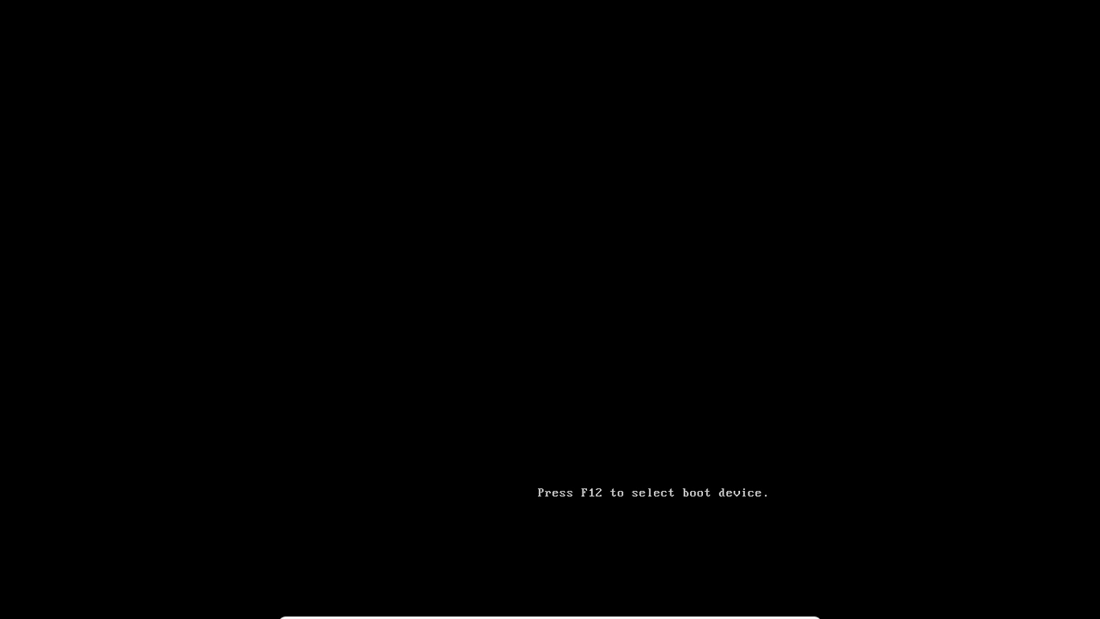
key("Return")
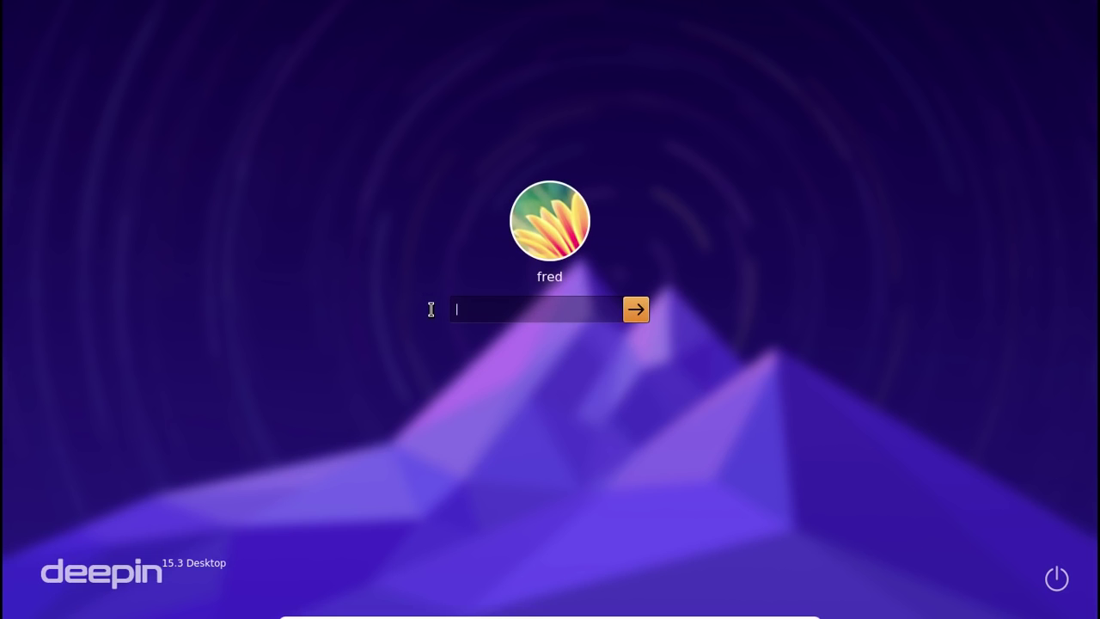
Log in with the password, close File Manager, and bring up the Control Centre
type("********")
key("Return")
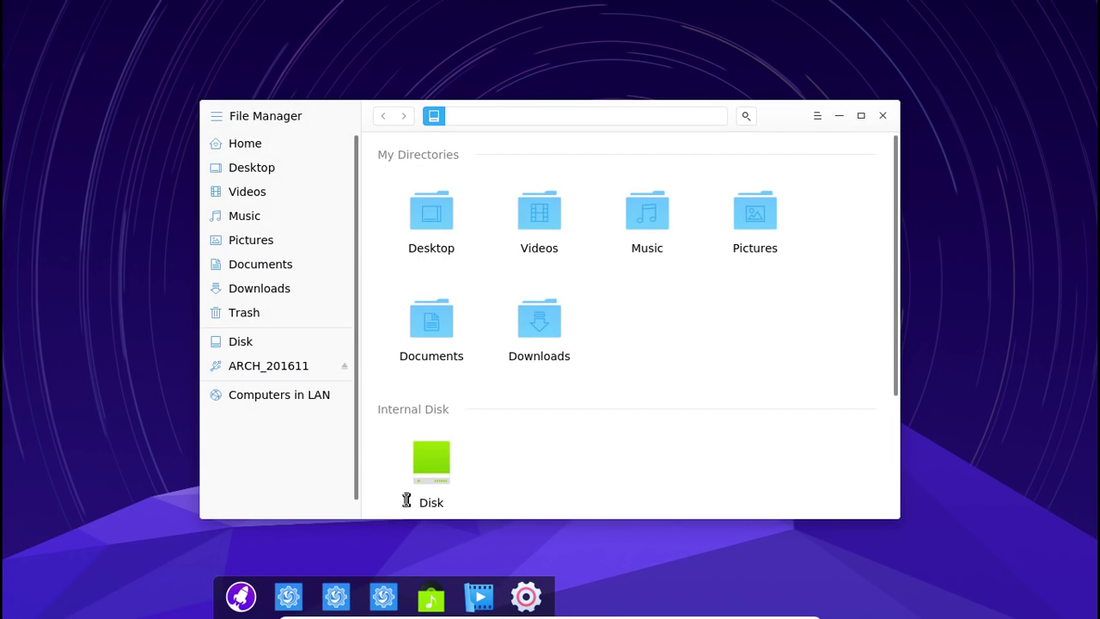
left_click(880, 117)
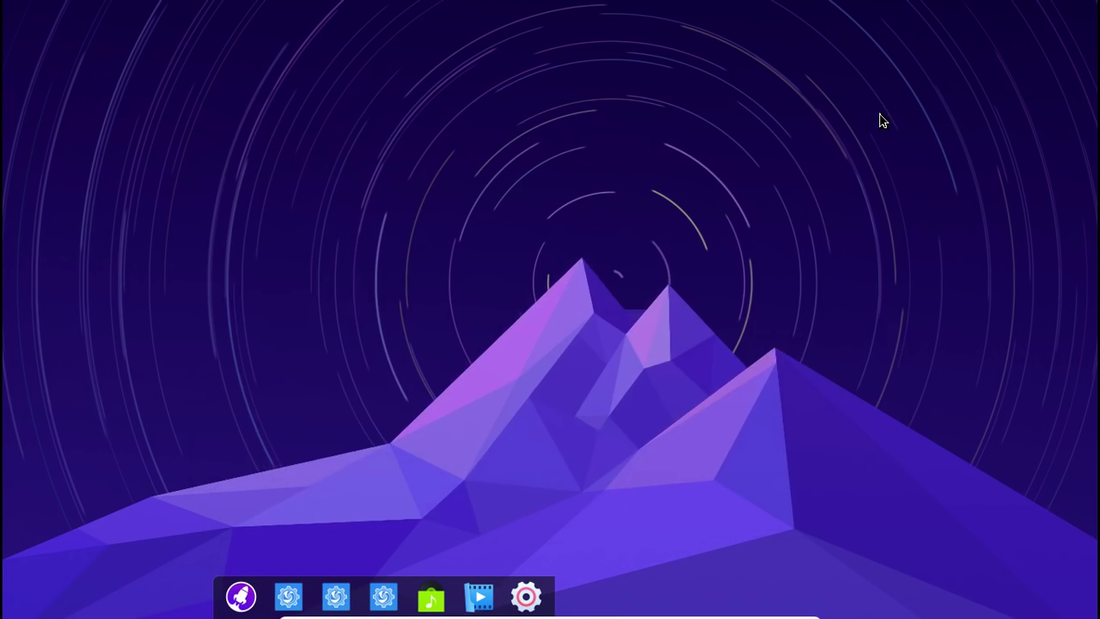
left_click(526, 596)
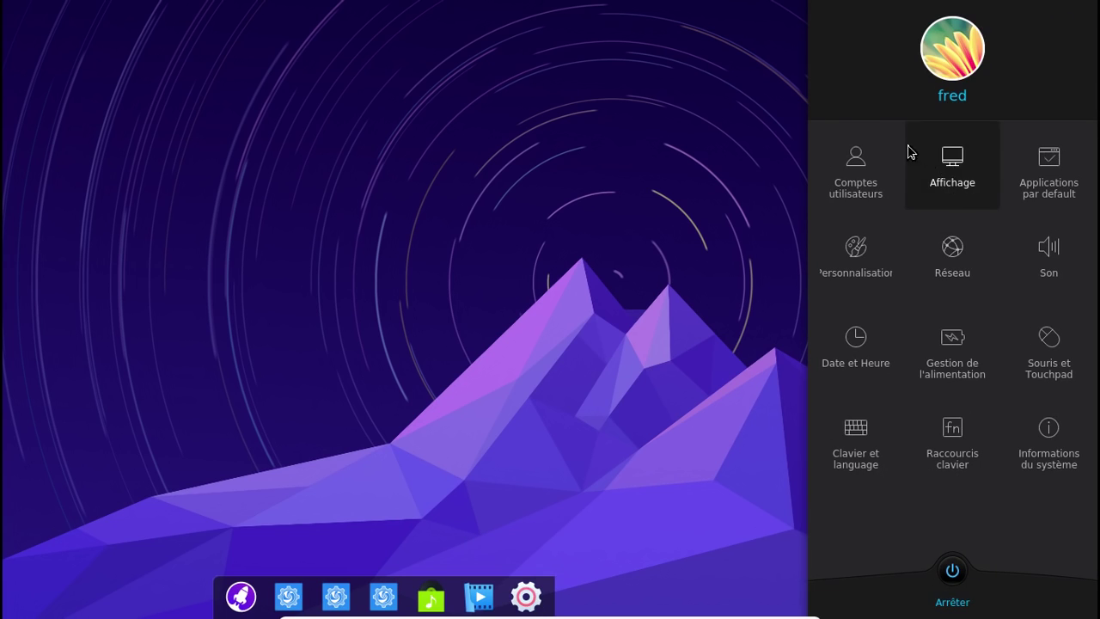
Browse the display, default applications, personalisation, network, sound, date/time and power pages
left_click(868, 168)
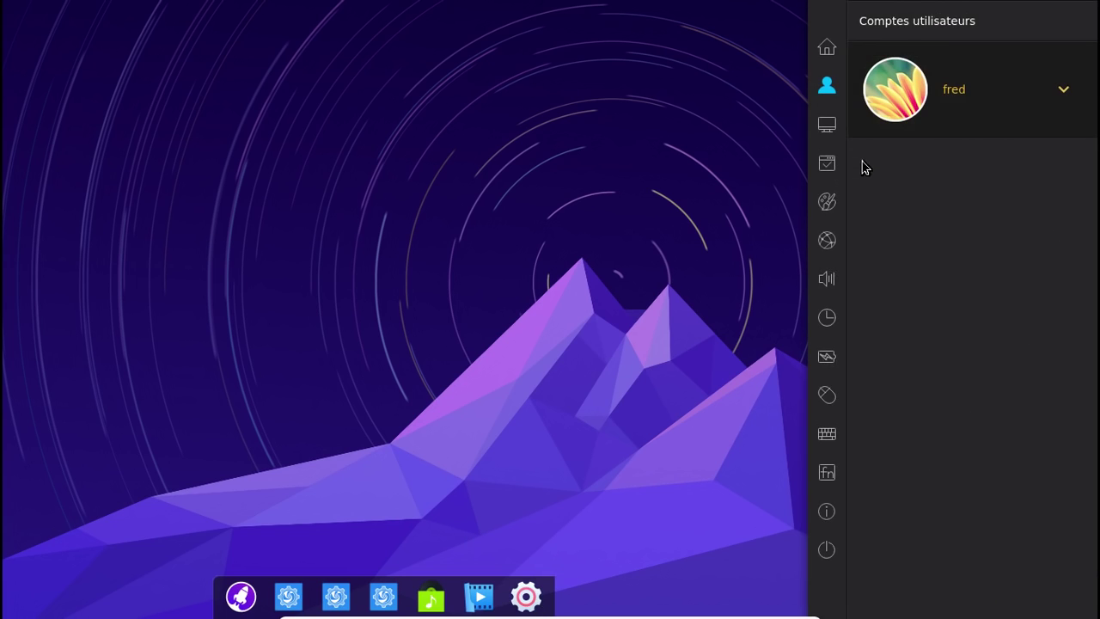
left_click(825, 127)
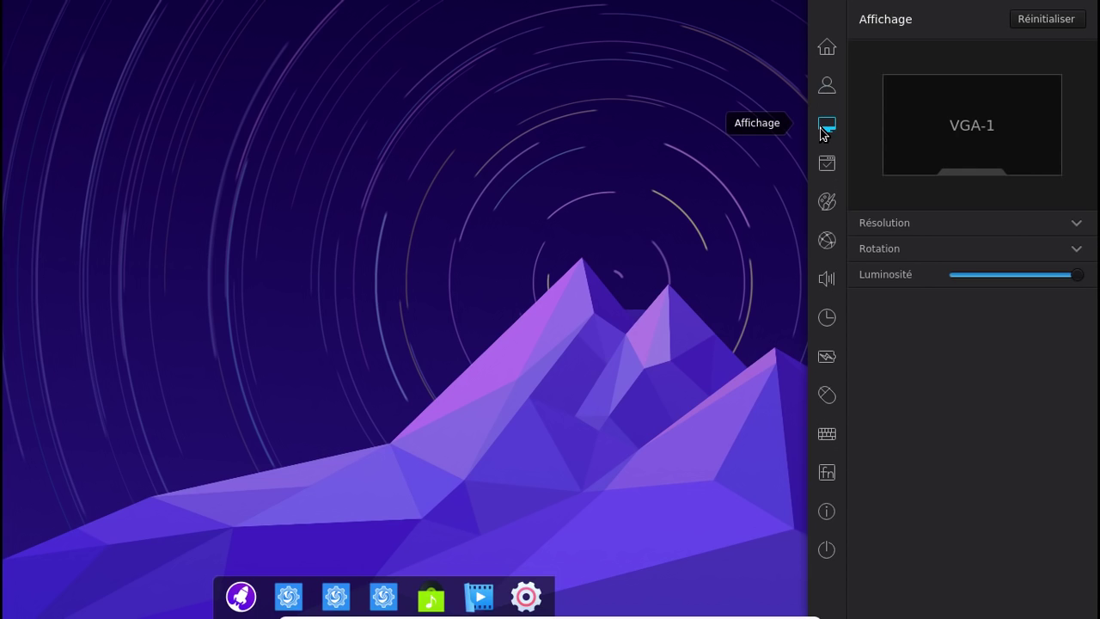
left_click(832, 168)
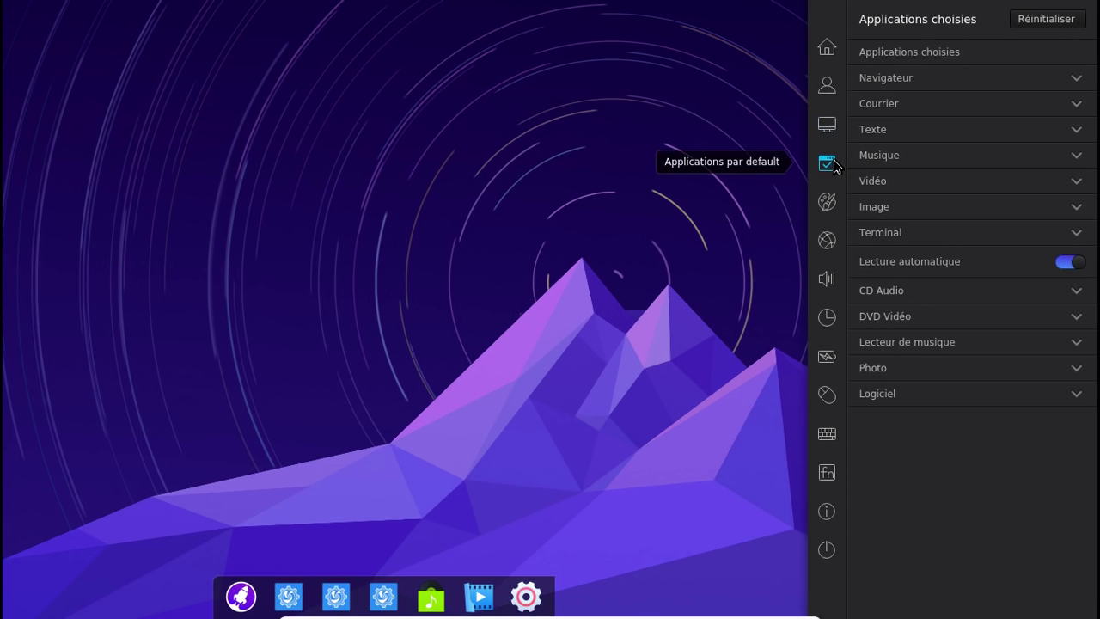
left_click(828, 204)
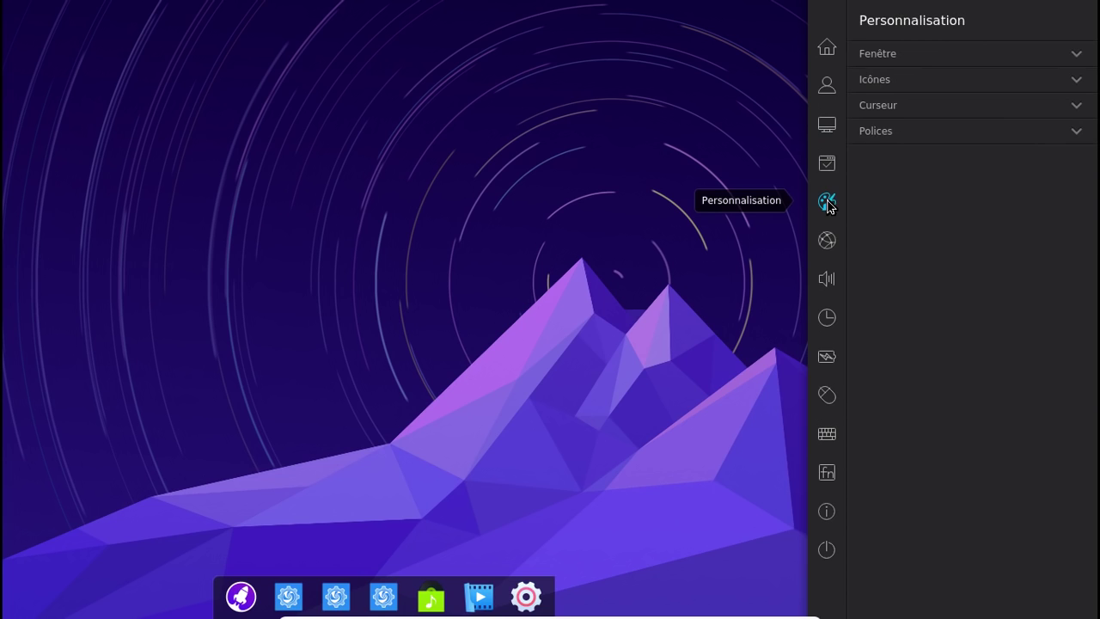
left_click(826, 239)
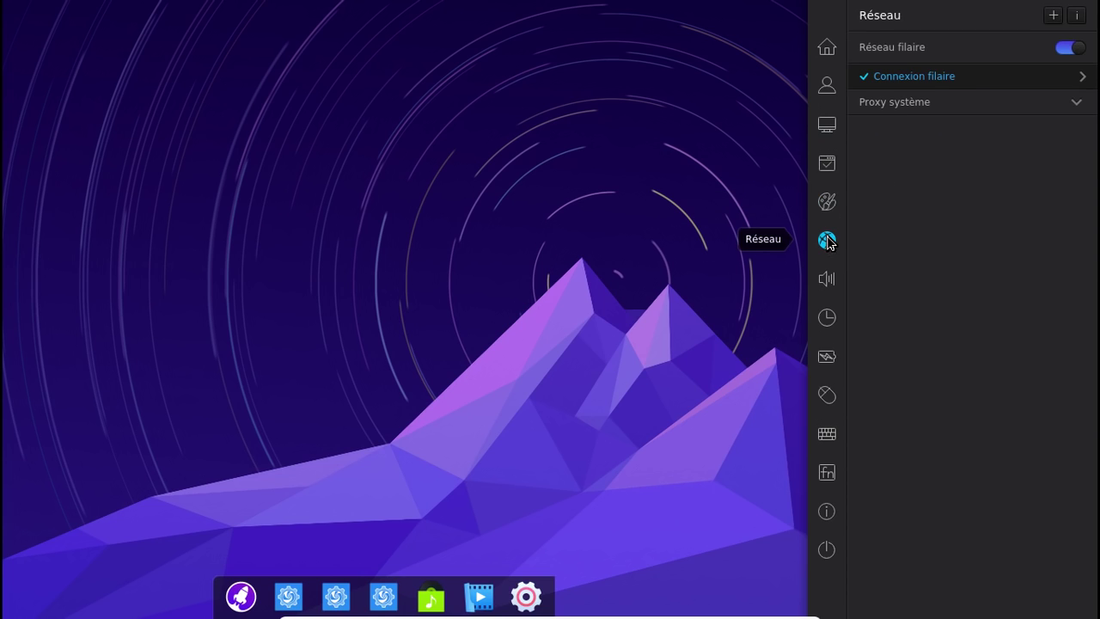
left_click(825, 284)
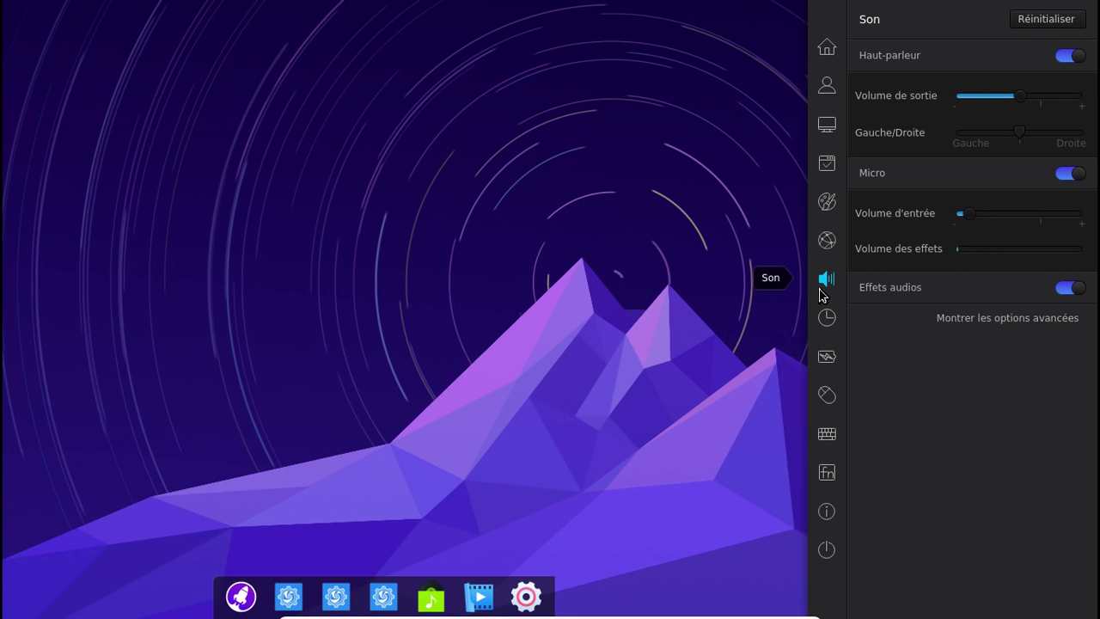
left_click(828, 320)
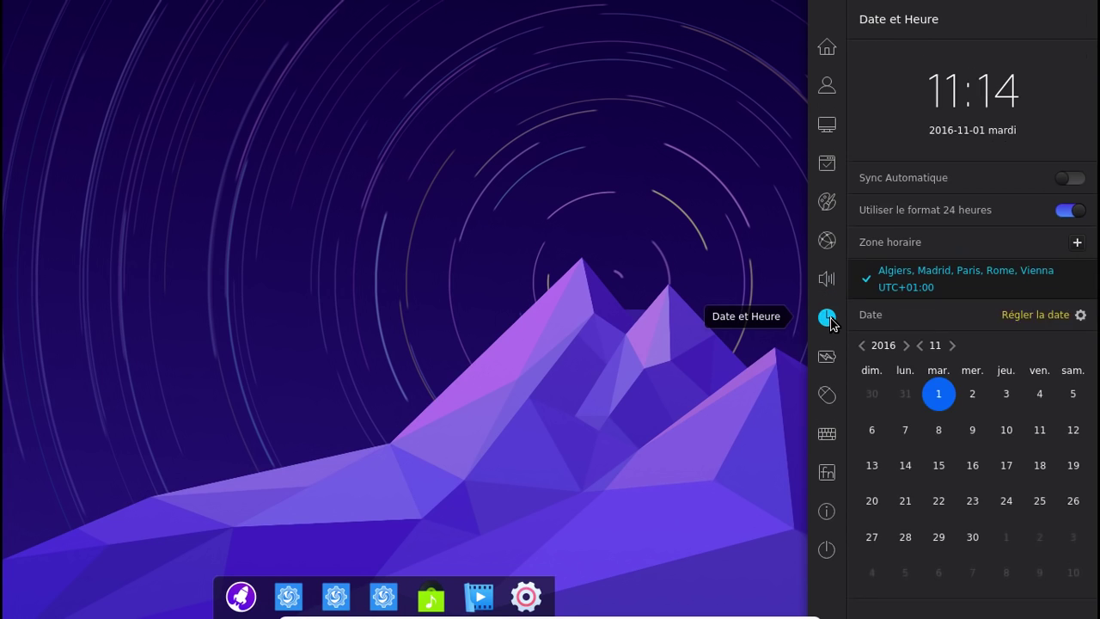
left_click(830, 359)
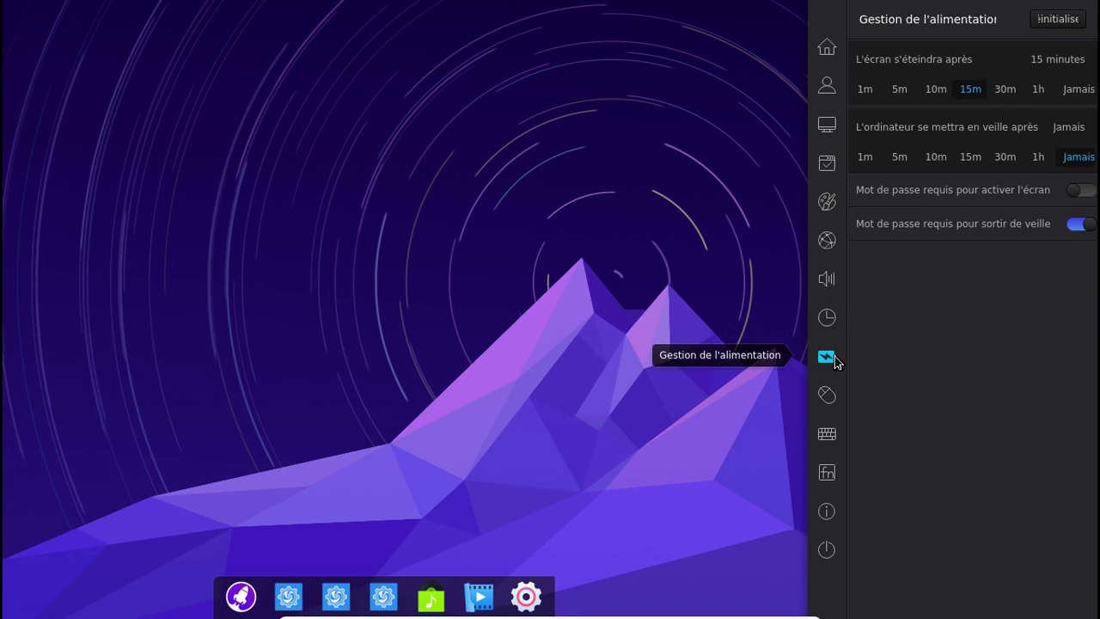
View mouse, keyboard, shortcuts and system information pages, then close the Control Centre
left_click(829, 396)
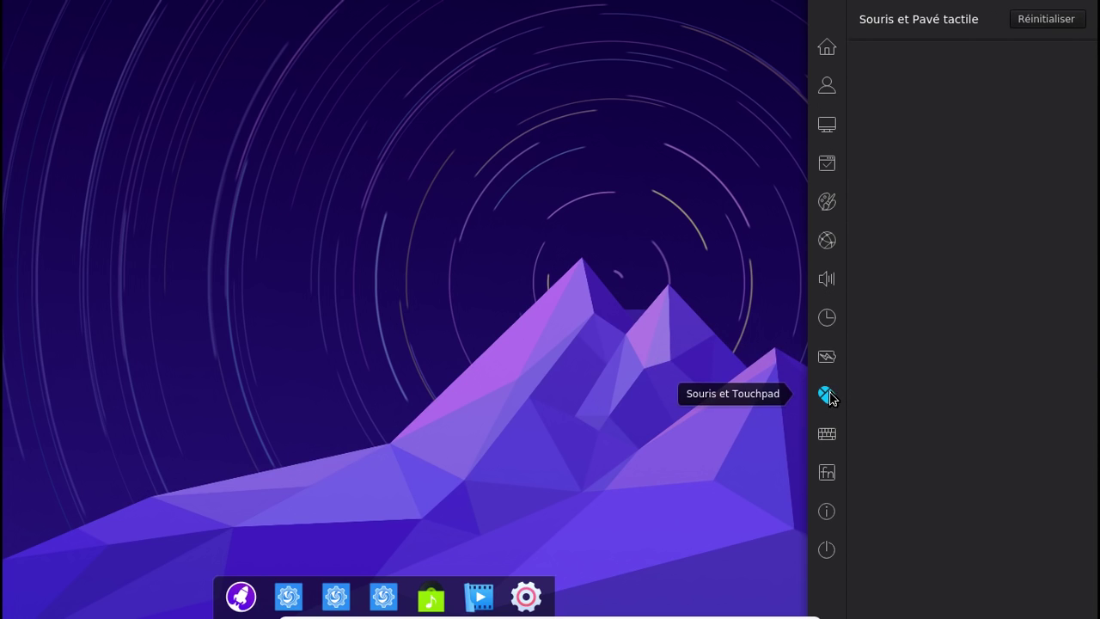
left_click(830, 438)
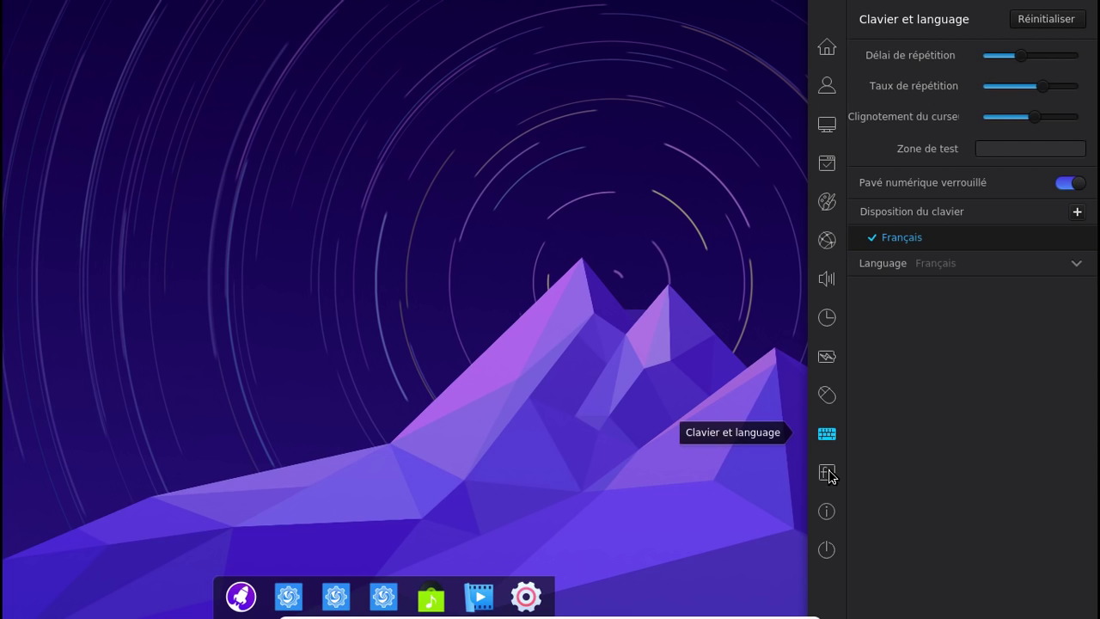
left_click(831, 474)
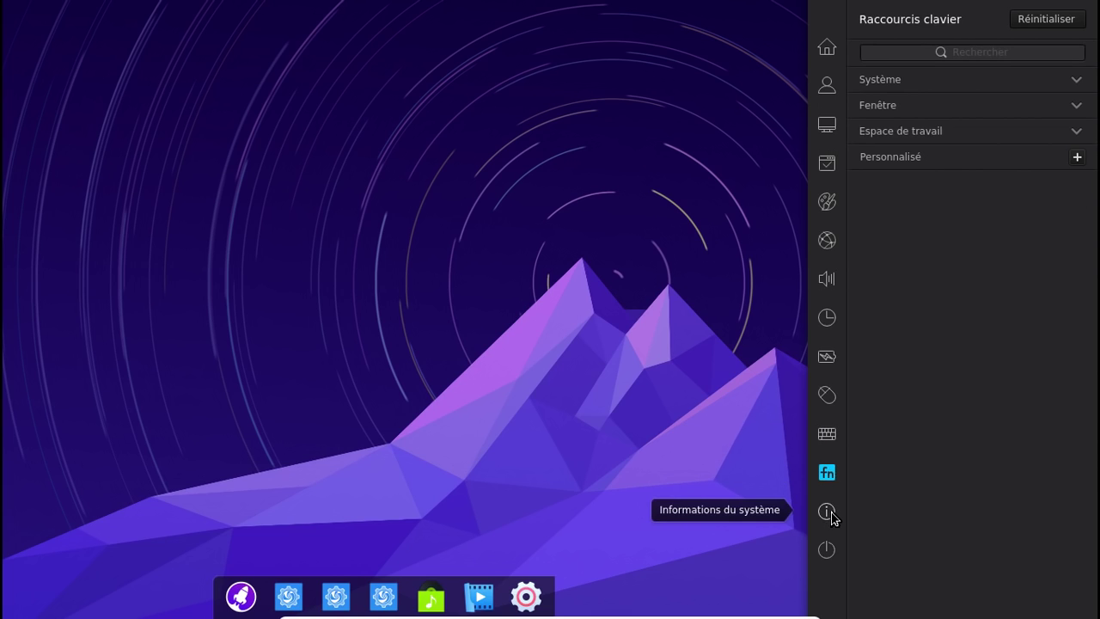
left_click(827, 511)
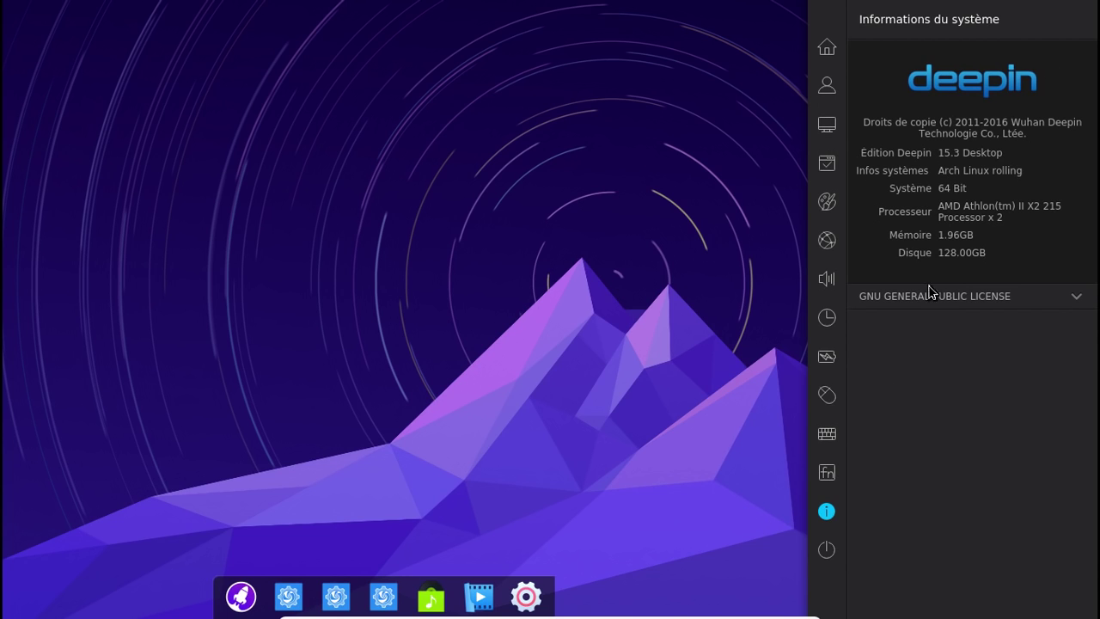
key("Escape")
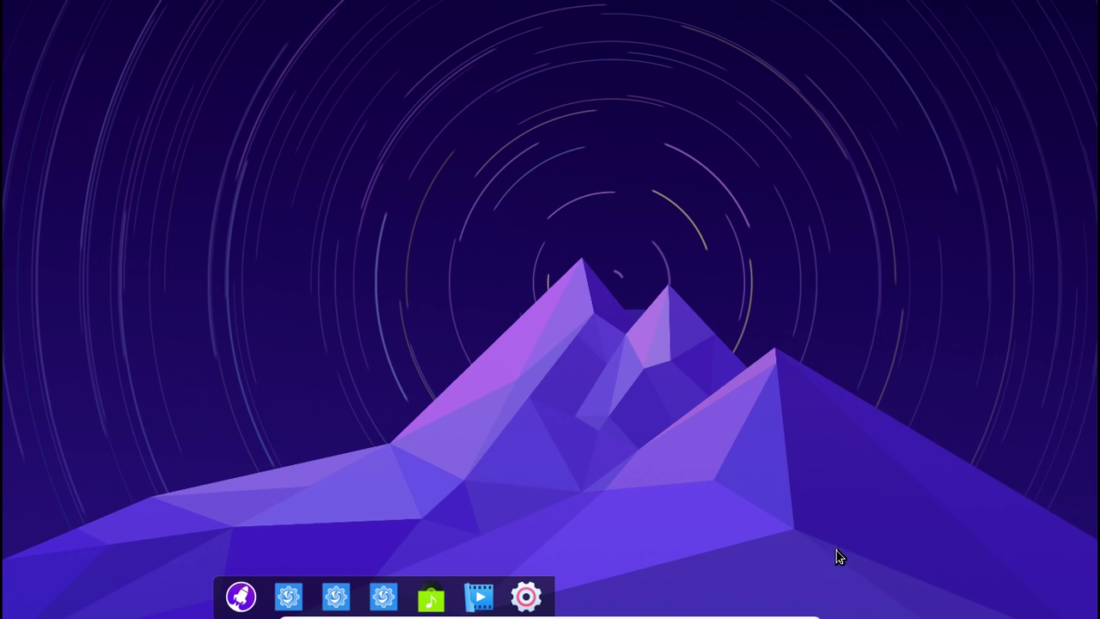
Launch Gestionnaire de fichiers from Launcher, close it, and reopen Centre de contrôle
left_click(242, 597)
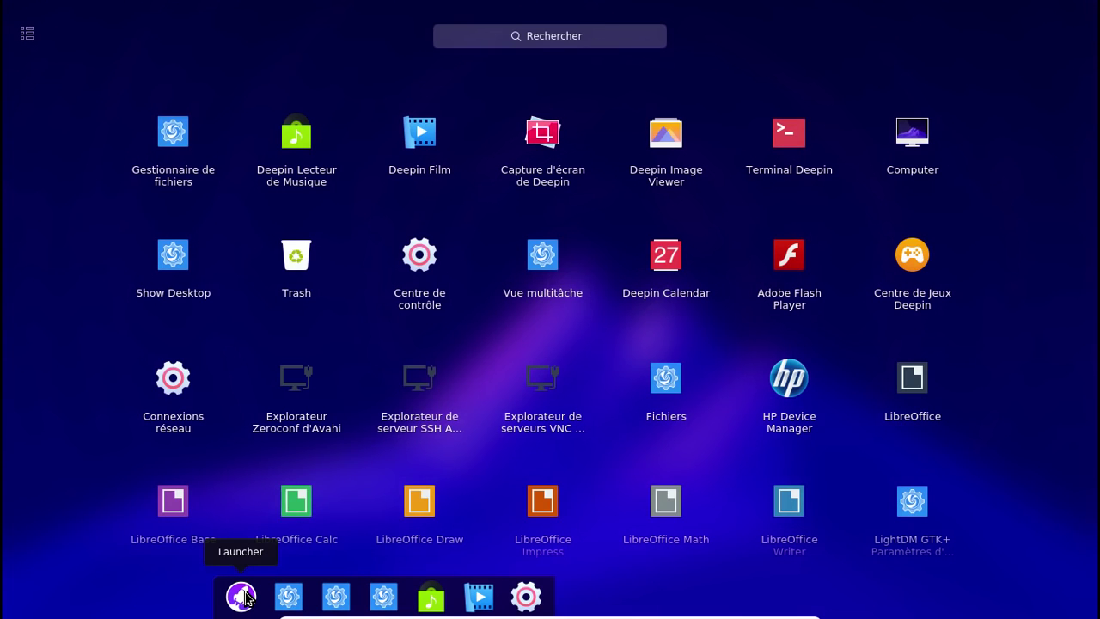
left_click(160, 153)
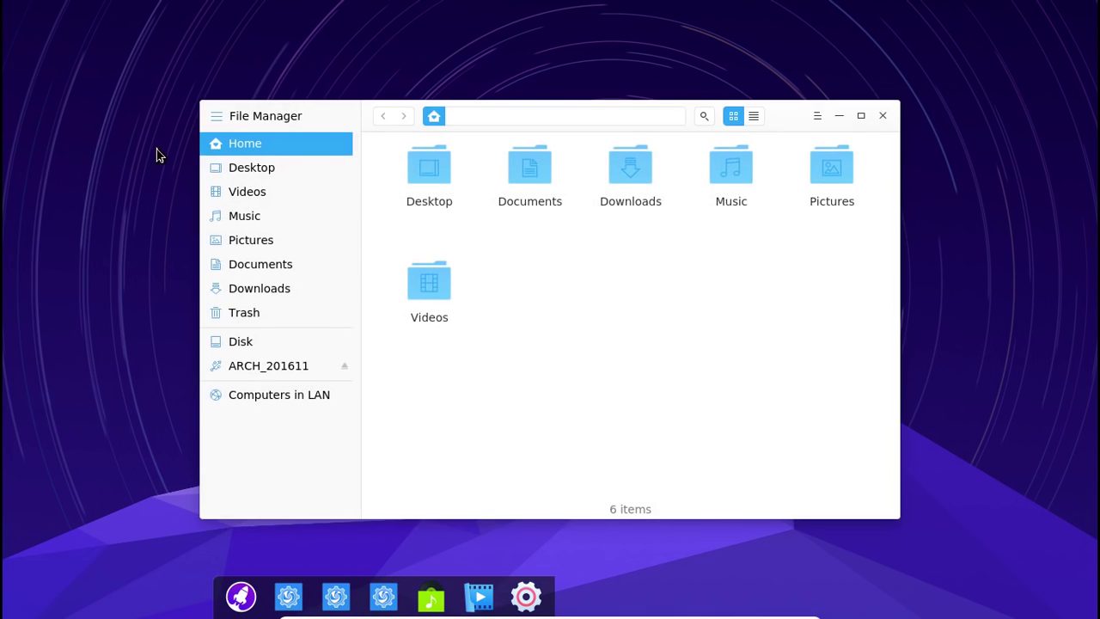
left_click(885, 117)
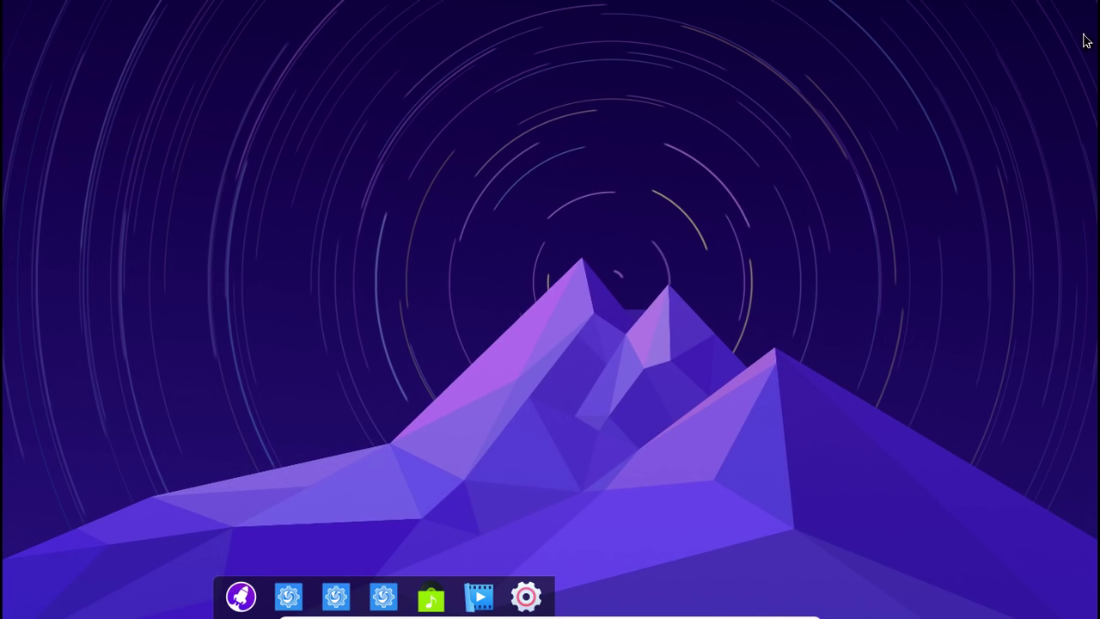
left_click(539, 598)
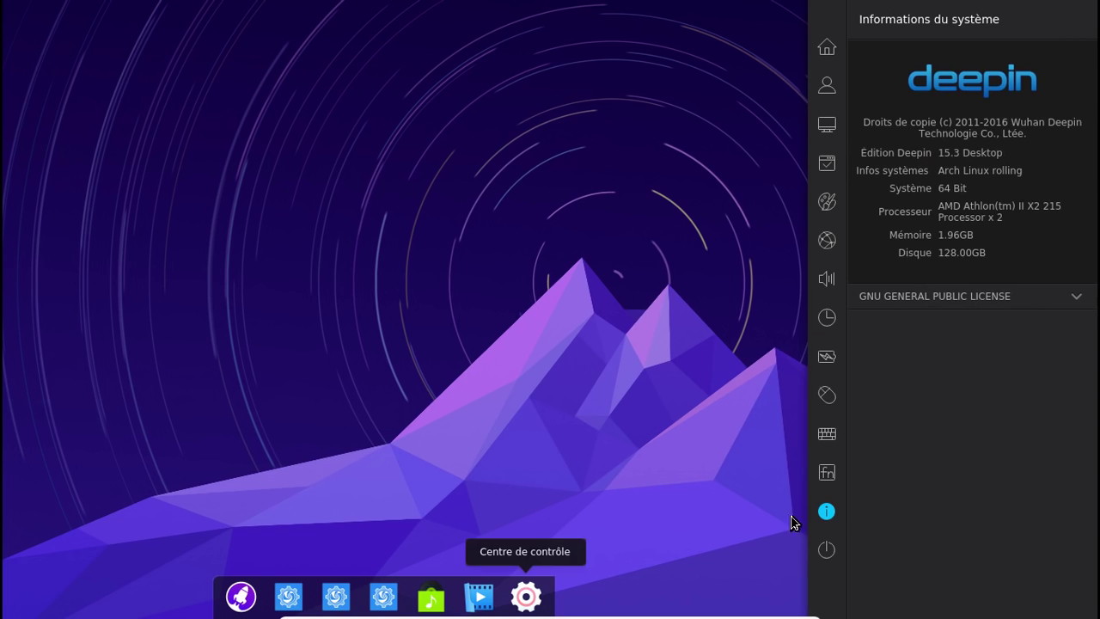
Log out with Déconnexion, log back in with the password, then switch to tty2
left_click(828, 551)
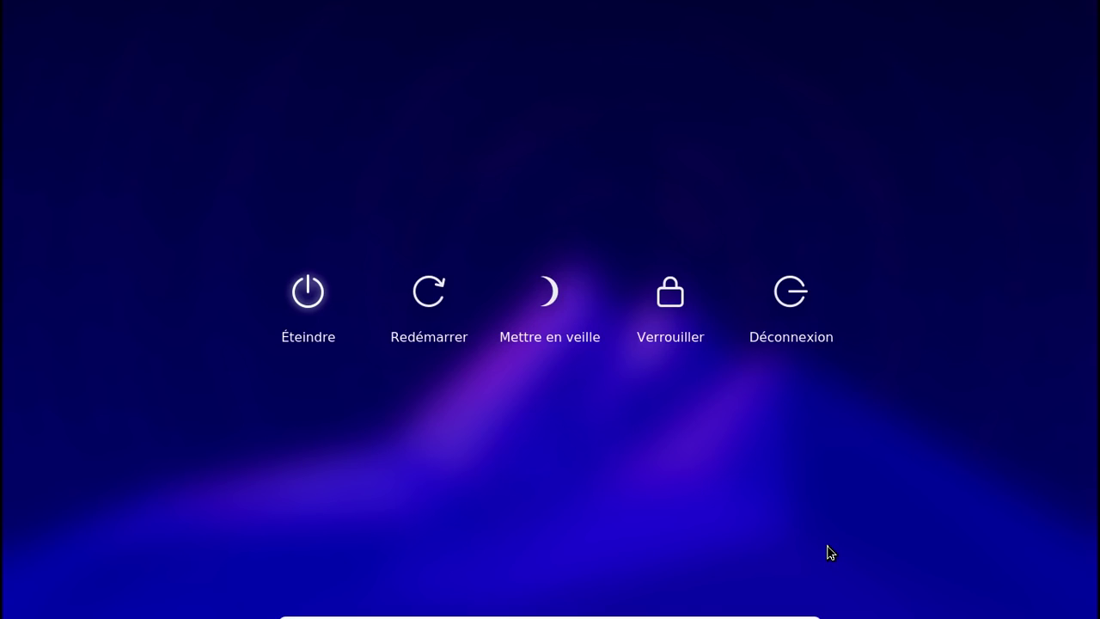
left_click(796, 306)
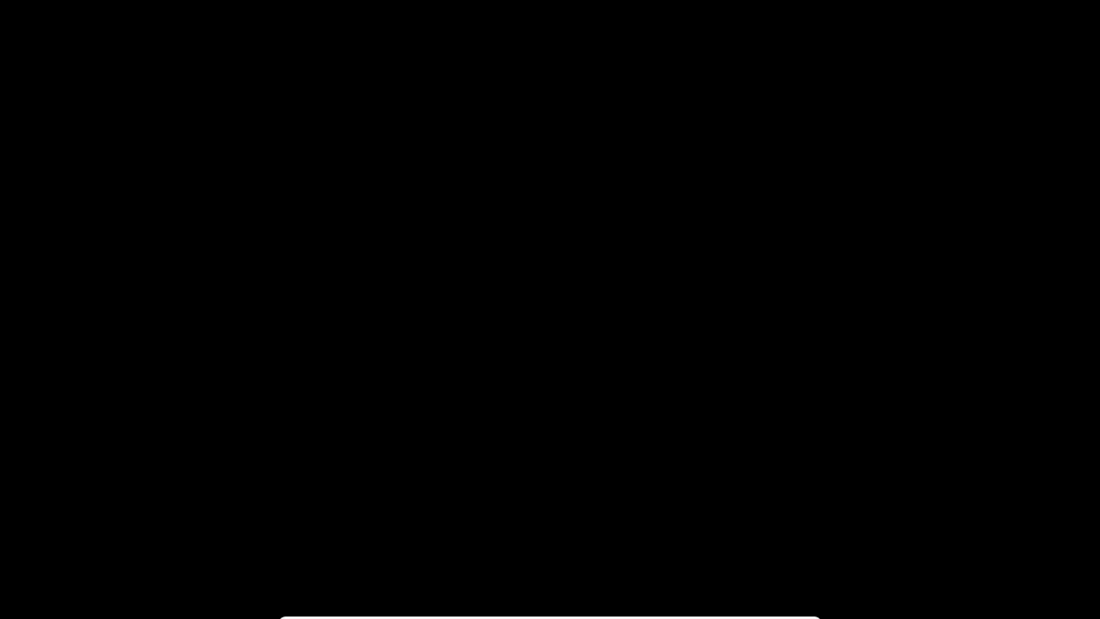
type("***")
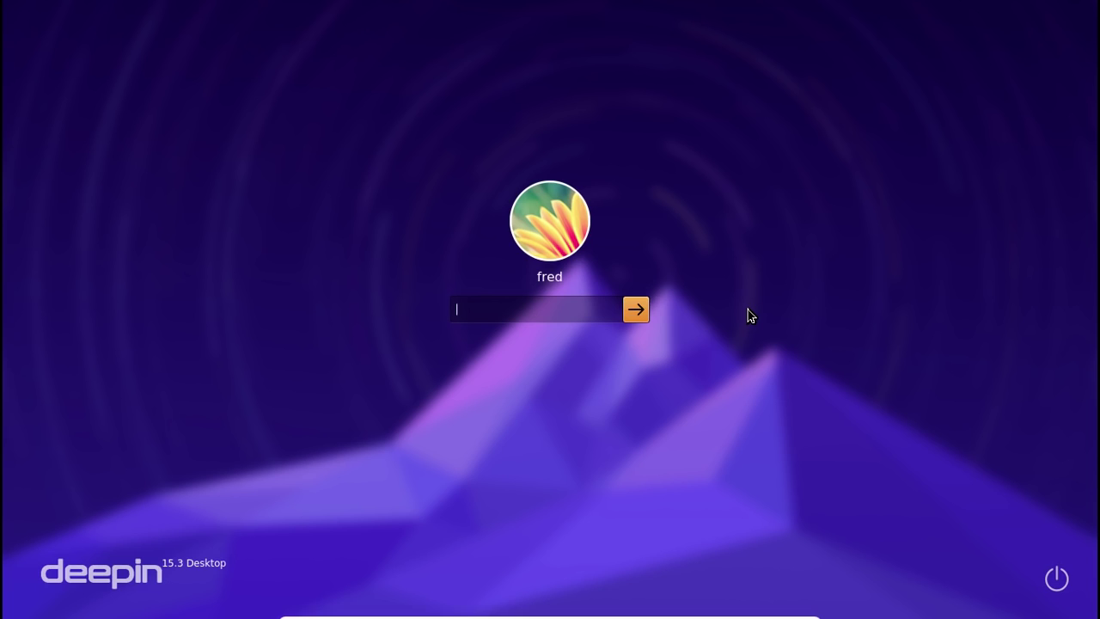
type("*****")
key("Return")
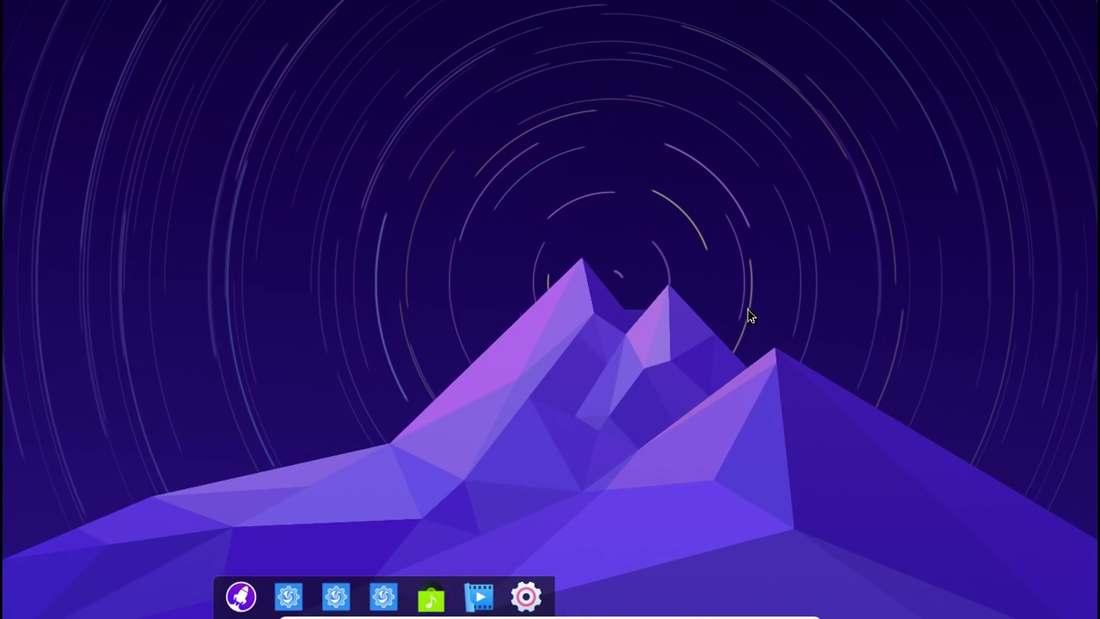
key("ctrl+alt+F2")
Log in on tty2 with the user name and run 'sudo systemctl lightdm', which fails
type("f")
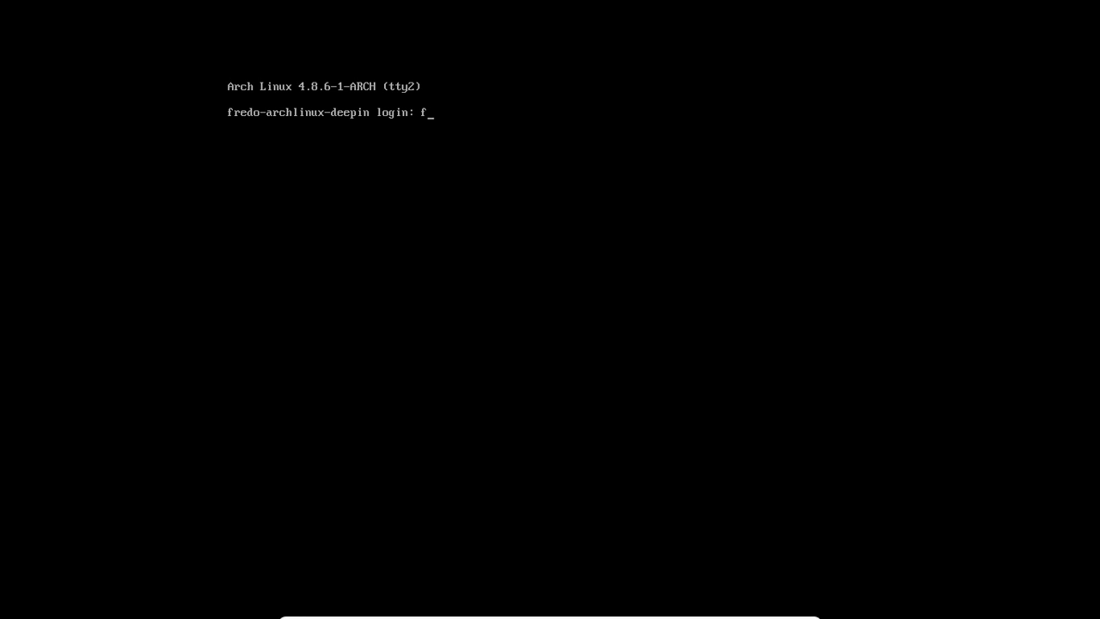
type("red")
key("Return")
key("Return")
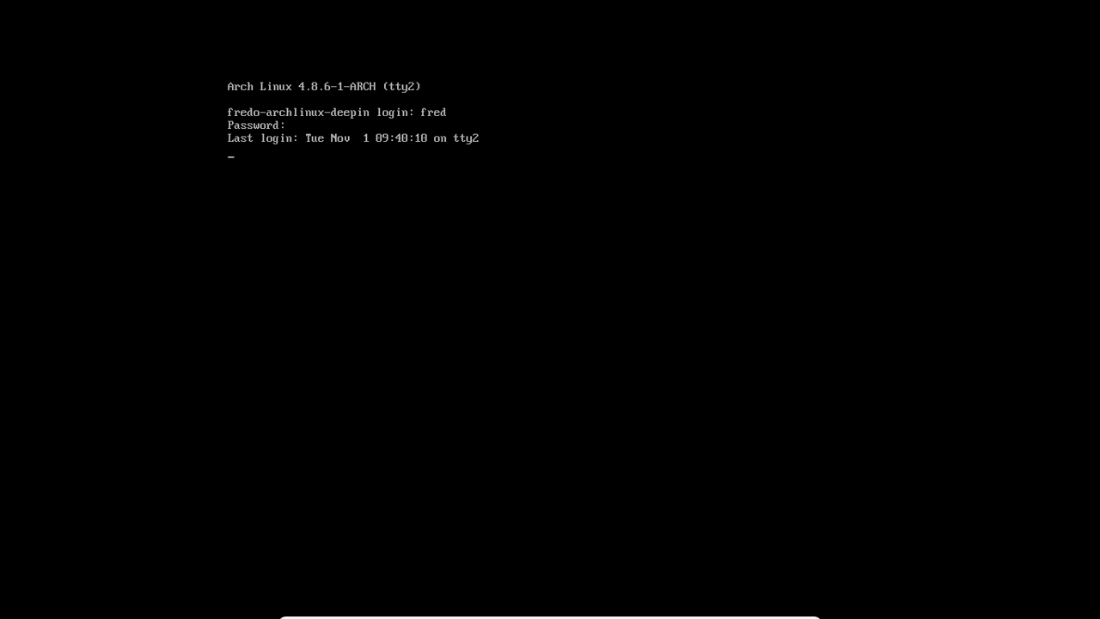
type("sudo system")
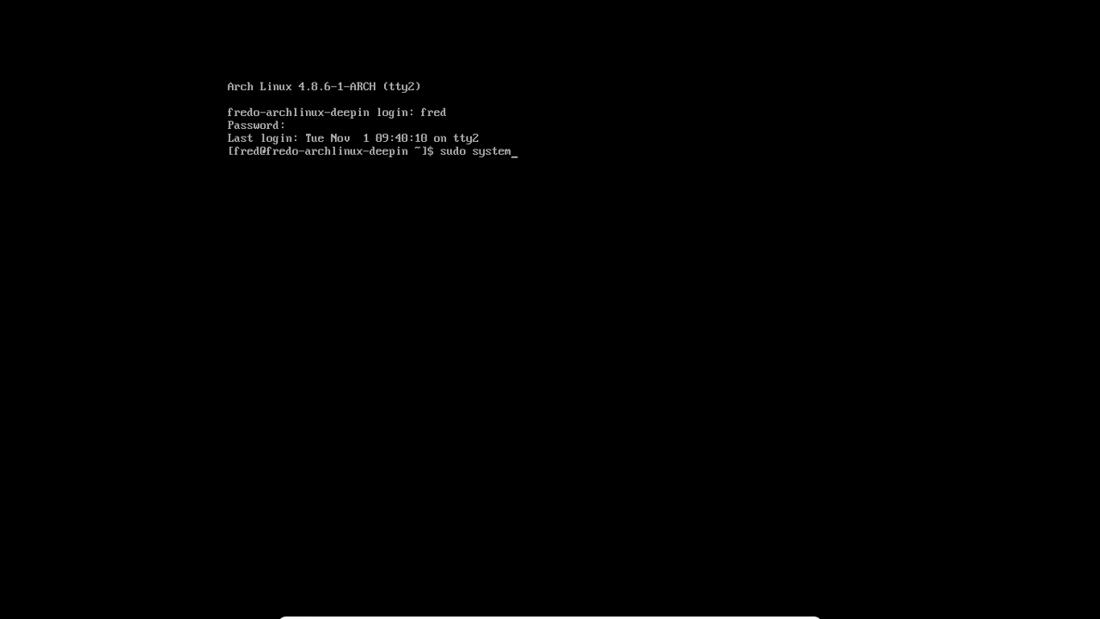
type("ctl lightdm")
key("Return")
key("Return")
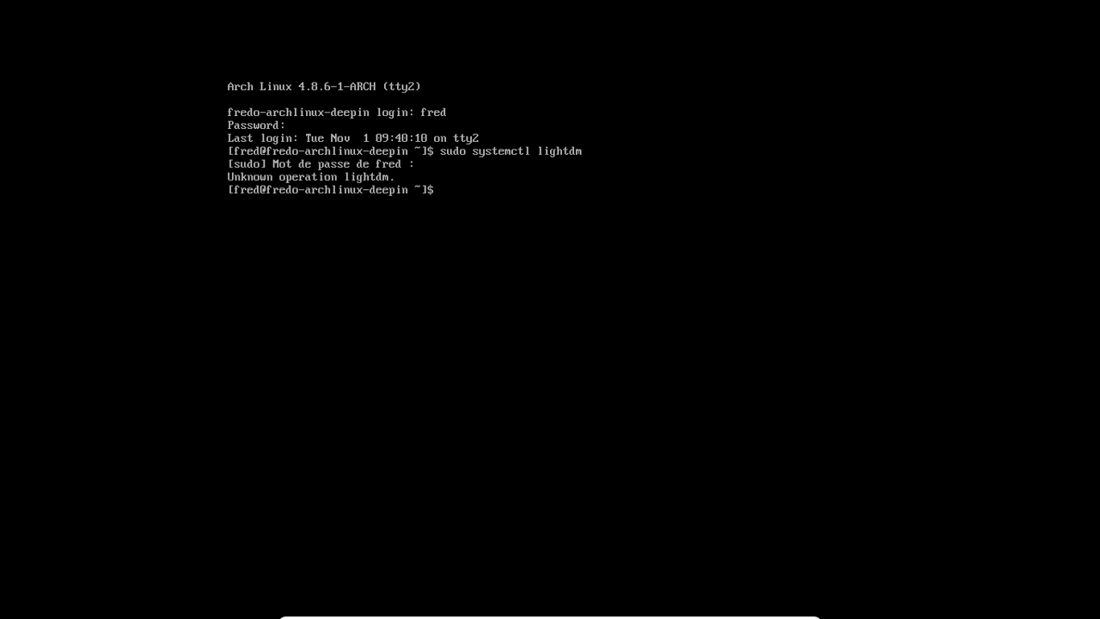
Recall the command and run 'sudo systemctl stop lightdm' to stop the display manager
key("Up")
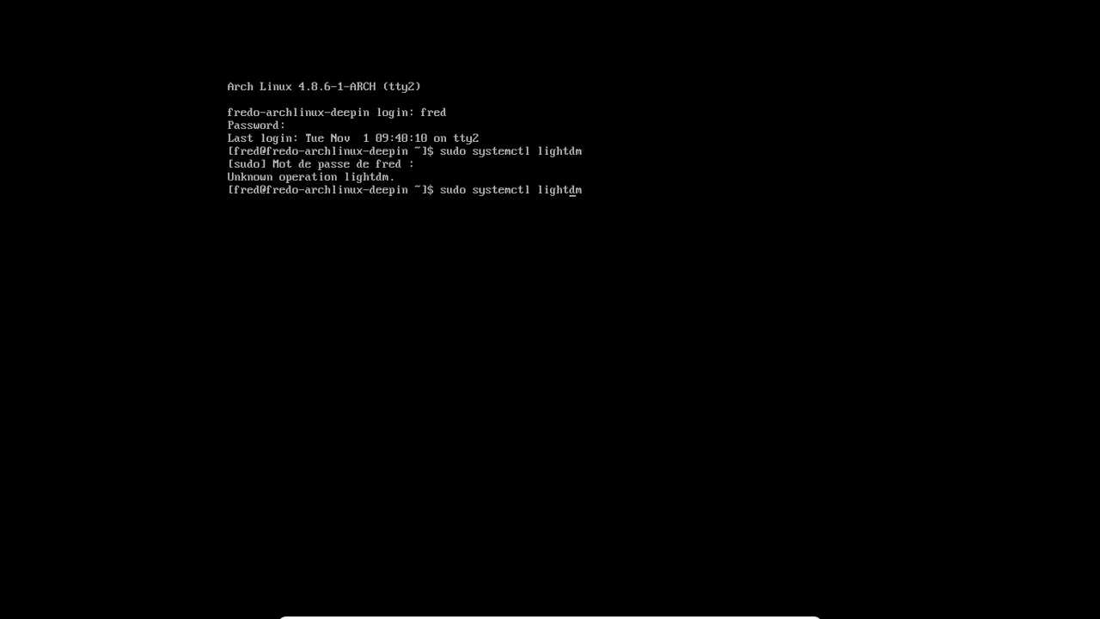
type("stpo")
key("BackSpace")
key("BackSpace")
key("BackSpace")
type("op")
key("Return")
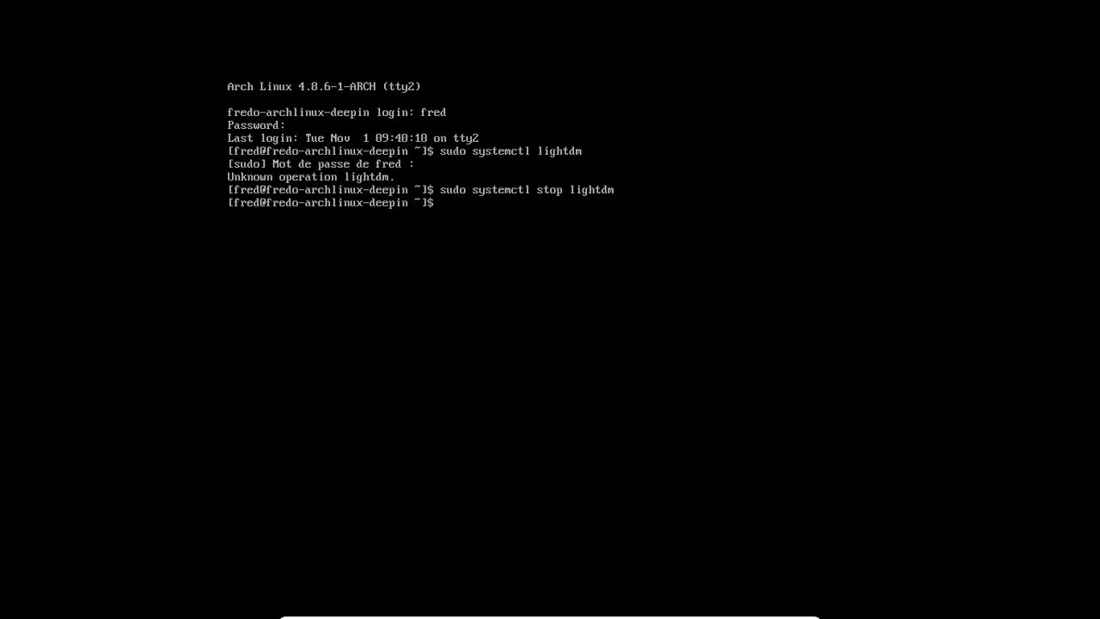
Launch Midnight Commander with mc and enter the ~/.config folder
type("mc")
key("Return")
key("Down")
key("Down")
key("Down")
key("Down")
key("Down")
key("Down")
key("Down")
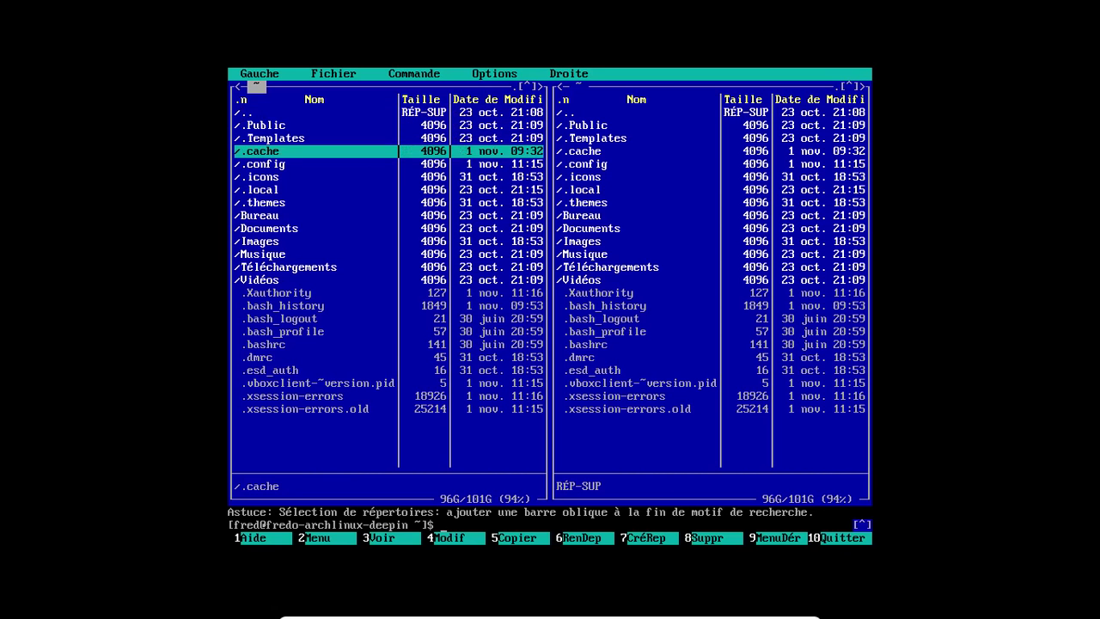
key("Up")
key("Up")
key("Up")
key("Insert")
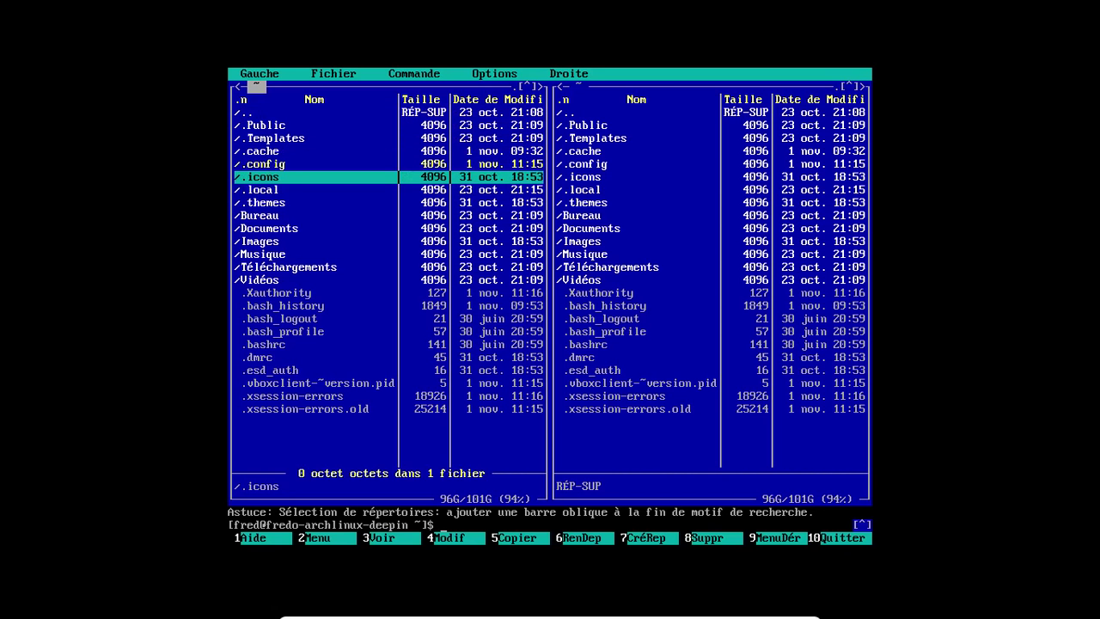
key("Down")
key("Up")
key("Up")
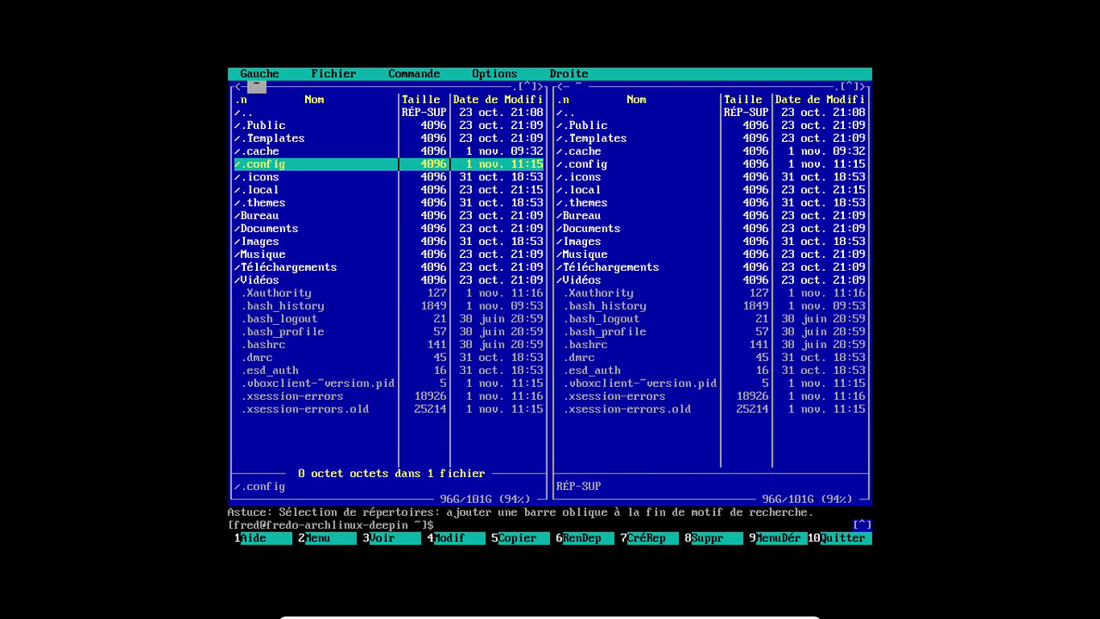
key("Return")
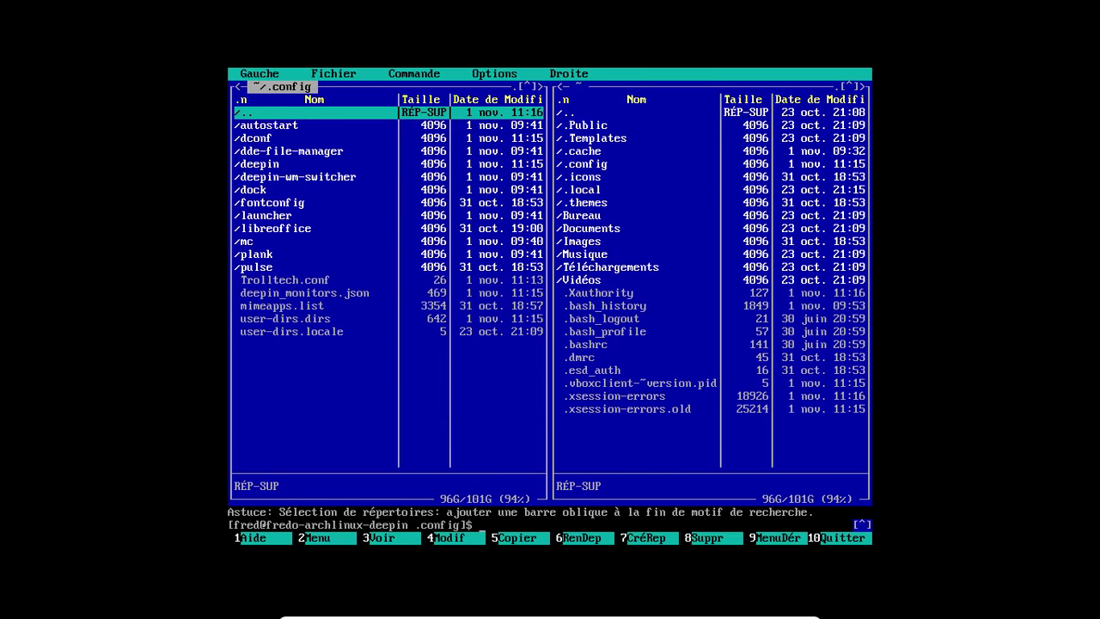
Delete the dde-file-manager, deepin-wm-switcher and deepin folders, including all subfolders
key("Down")
key("Down")
key("Down")
key("F8")
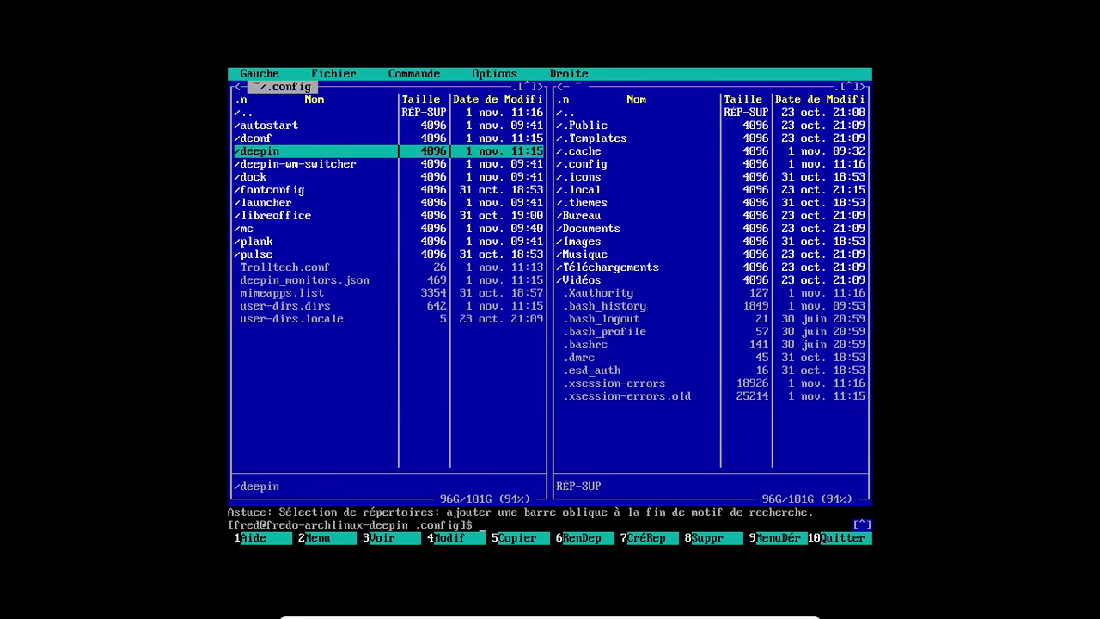
key("Down")
key("F8")
key("Return")
key("Up")
key("F8")
key("Return")
key("Right")
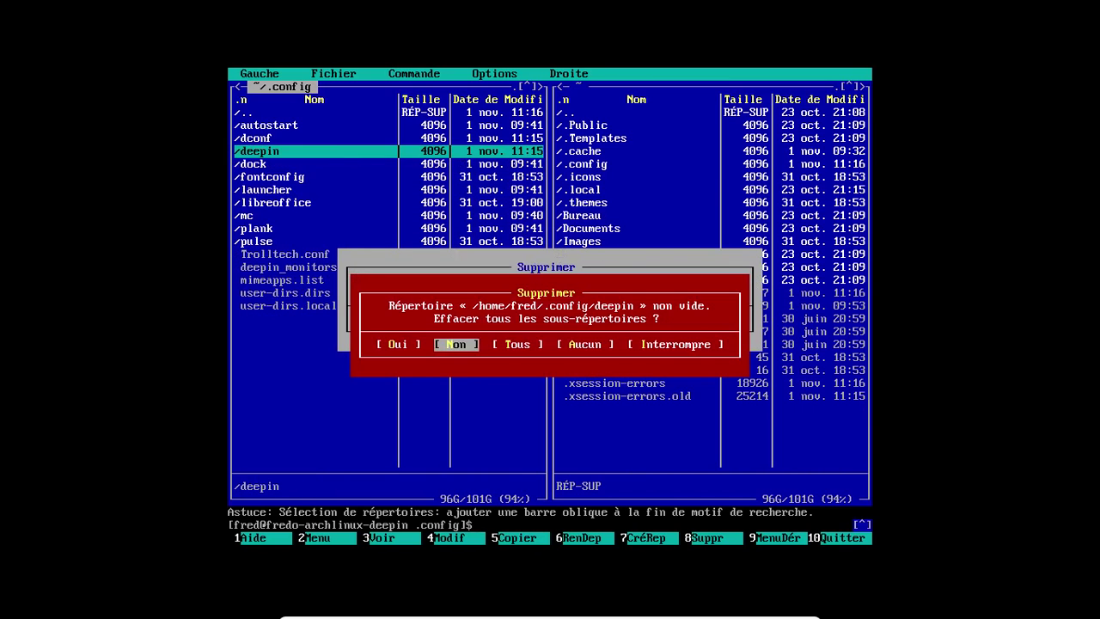
key("Right")
key("Right")
key("Left")
Delete the non-empty dock and launcher folders with all their contents
key("Return")
key("F8")
key("Return")
key("Right")
key("Right")
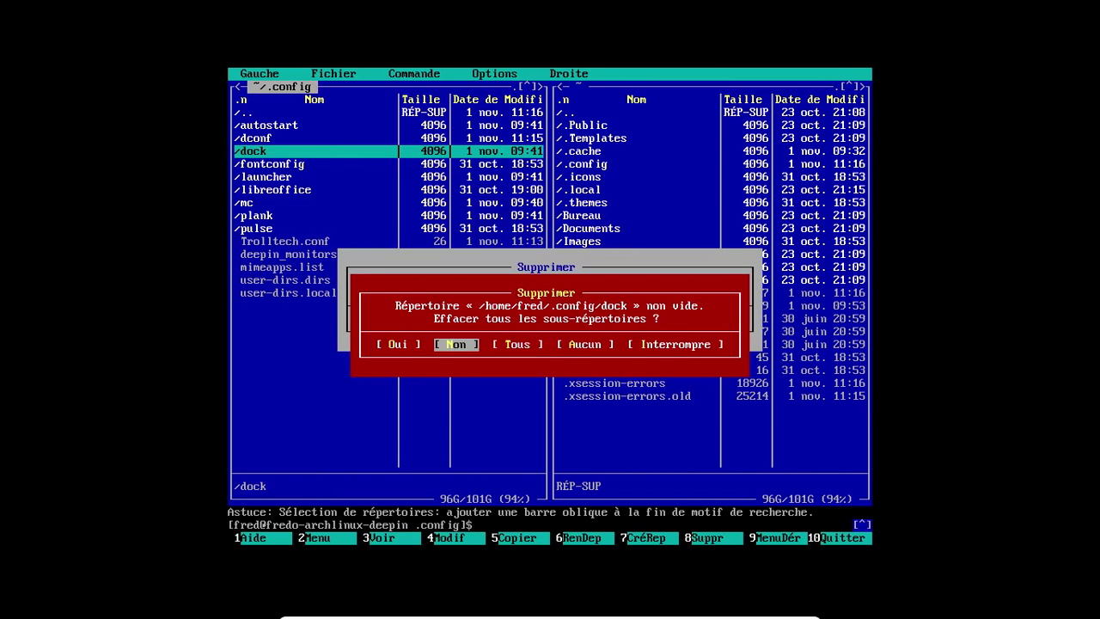
key("Return")
key("Down")
key("F8")
key("Return")
key("Right")
key("Right")
key("Return")
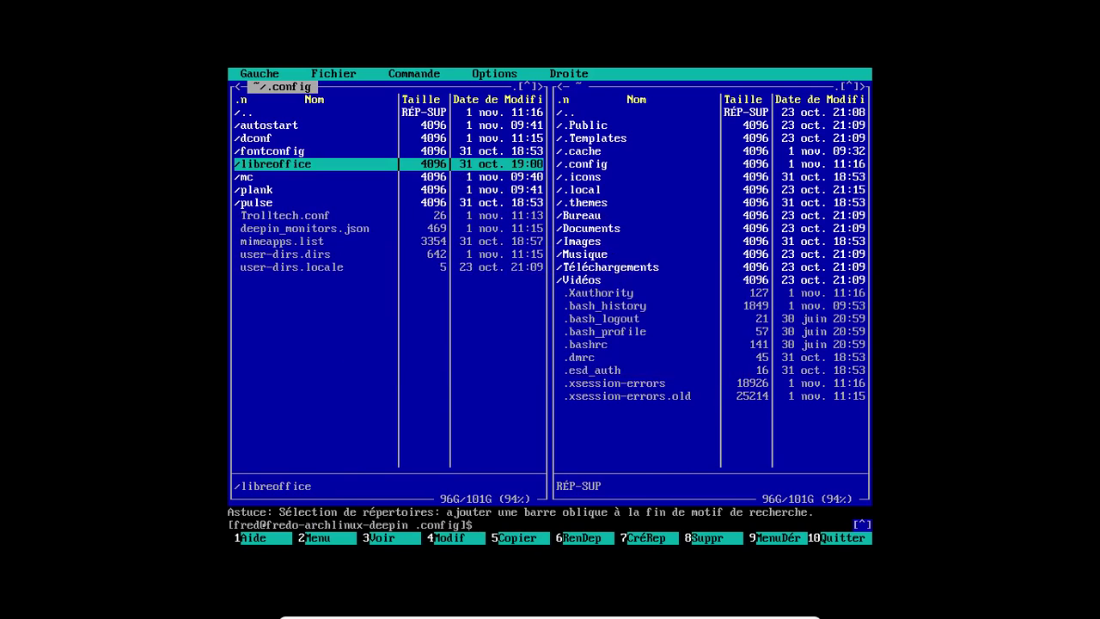
Delete the libreoffice, plank and pulse folders, removing all subdirectories
key("F8")
key("Return")
key("Right")
key("Right")
key("Return")
key("Down")
key("F8")
key("Return")
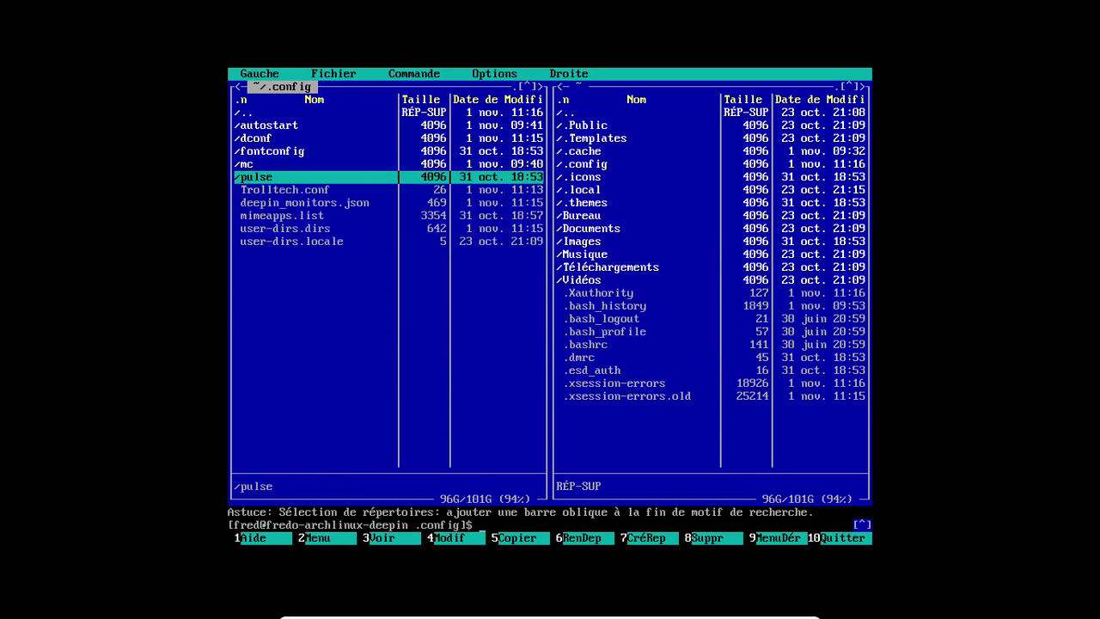
key("F8")
key("Return")
key("Right")
key("Right")
key("Right")
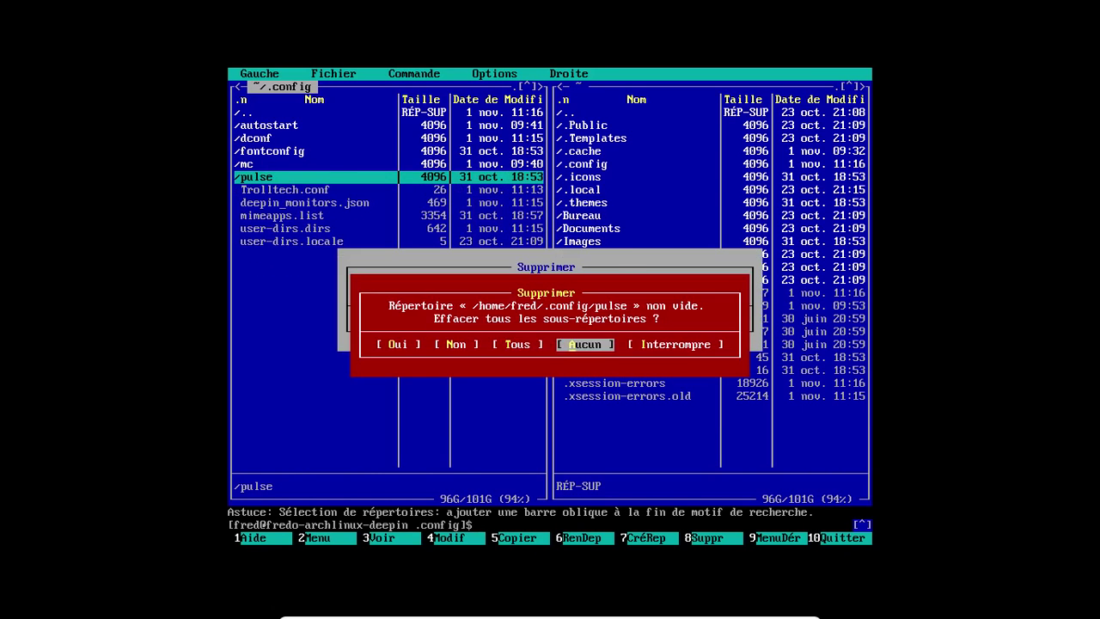
key("Left")
key("Return")
Delete deepin_monitors.json and exit Midnight Commander
key("Down")
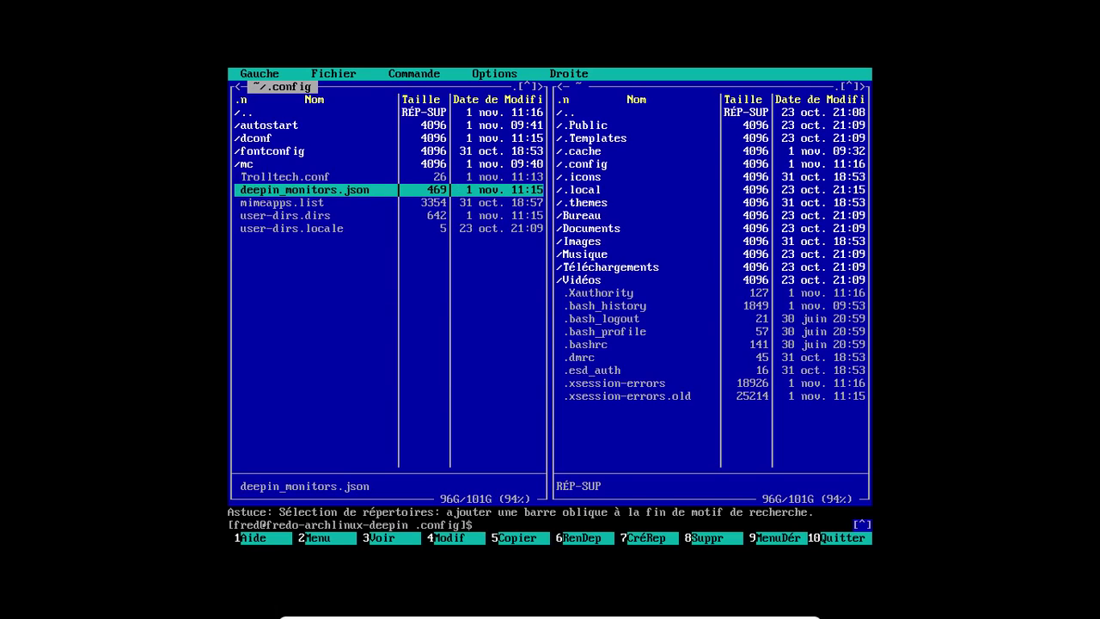
key("F8")
key("Return")
type("exit")
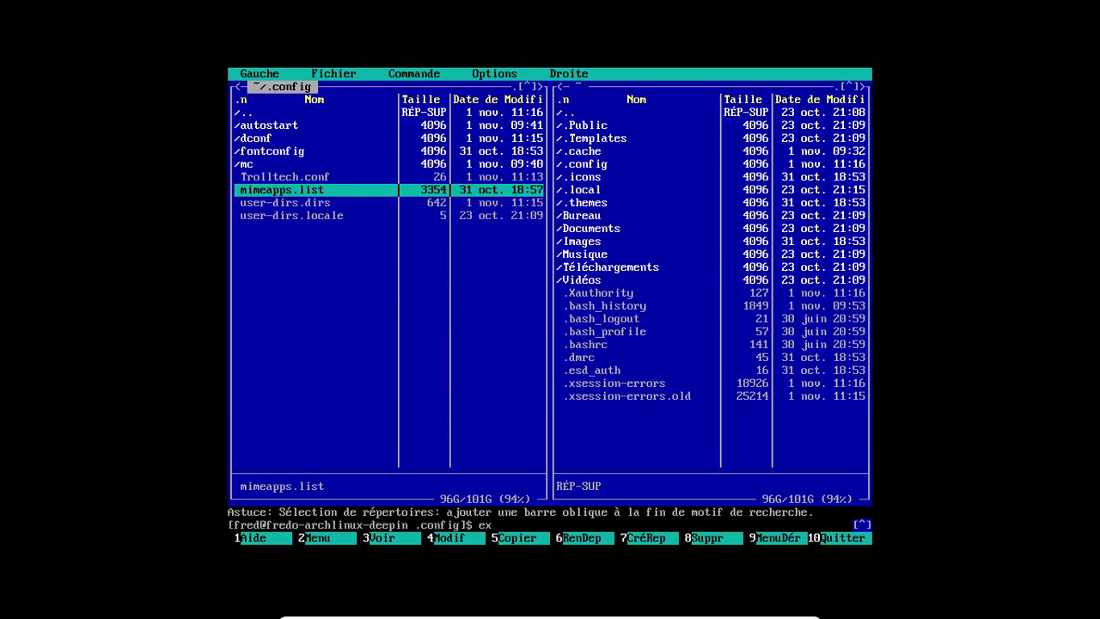
key("Return")
Run sudo systemctl start lightdm and log in to Deepin with the user password
type("ex")
key("BackSpace")
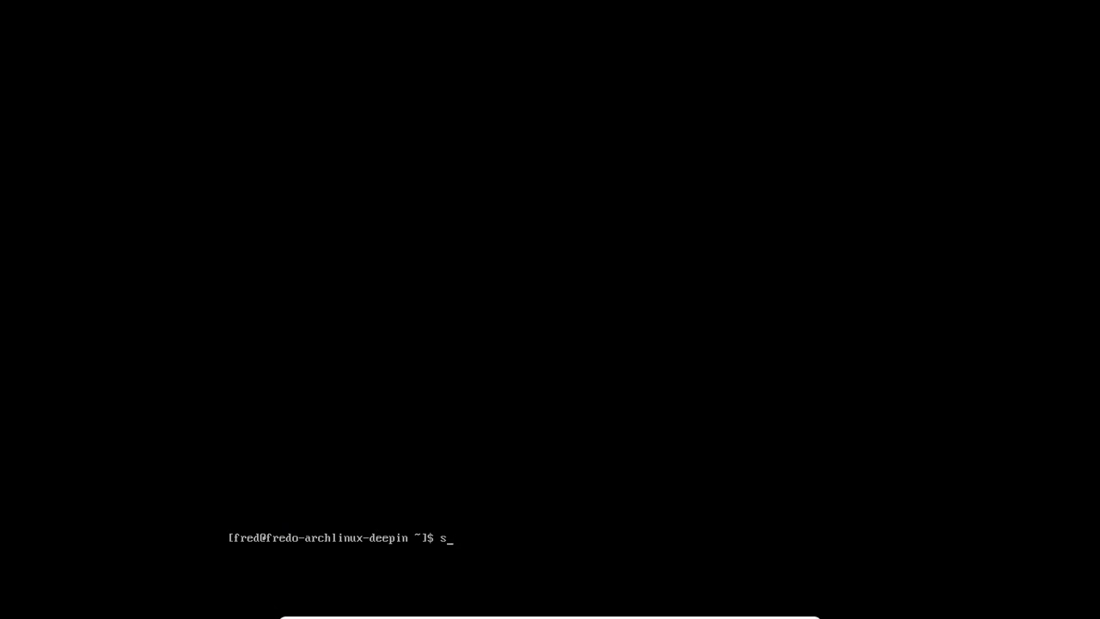
type("sudo systemctl start ligth")
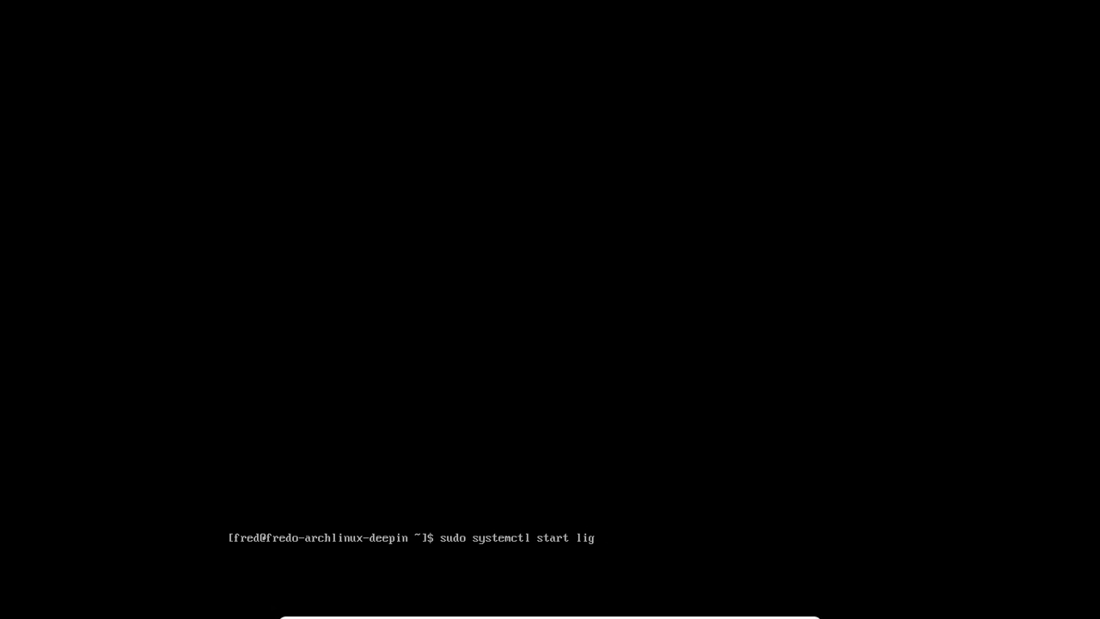
key("BackSpace")
key("BackSpace")
type("htdm")
key("Return")
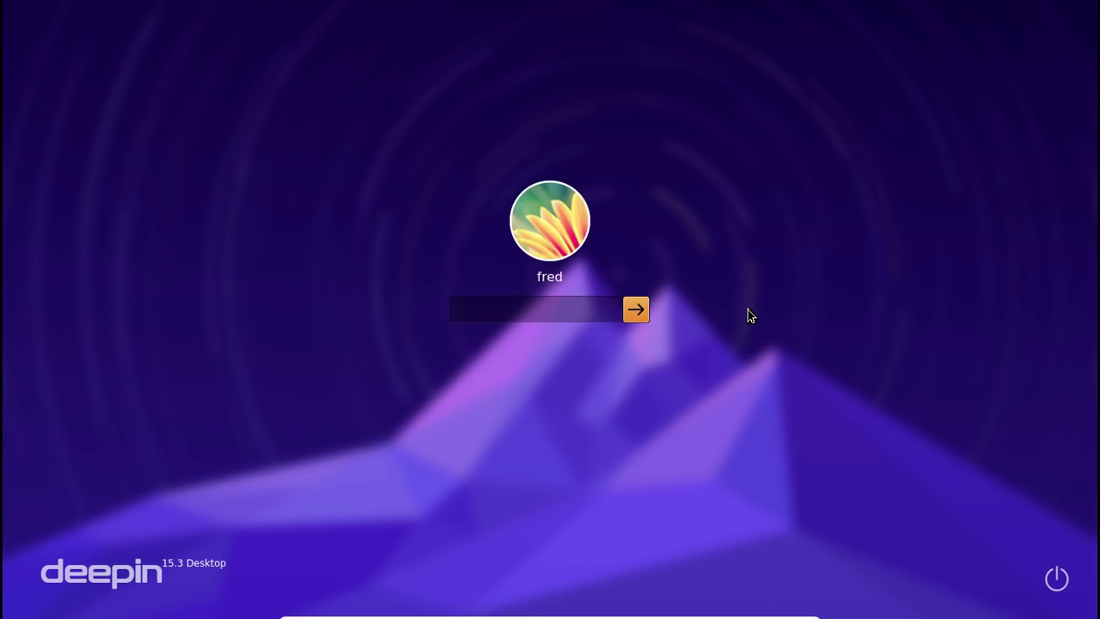
type("••••••••")
key("Return")
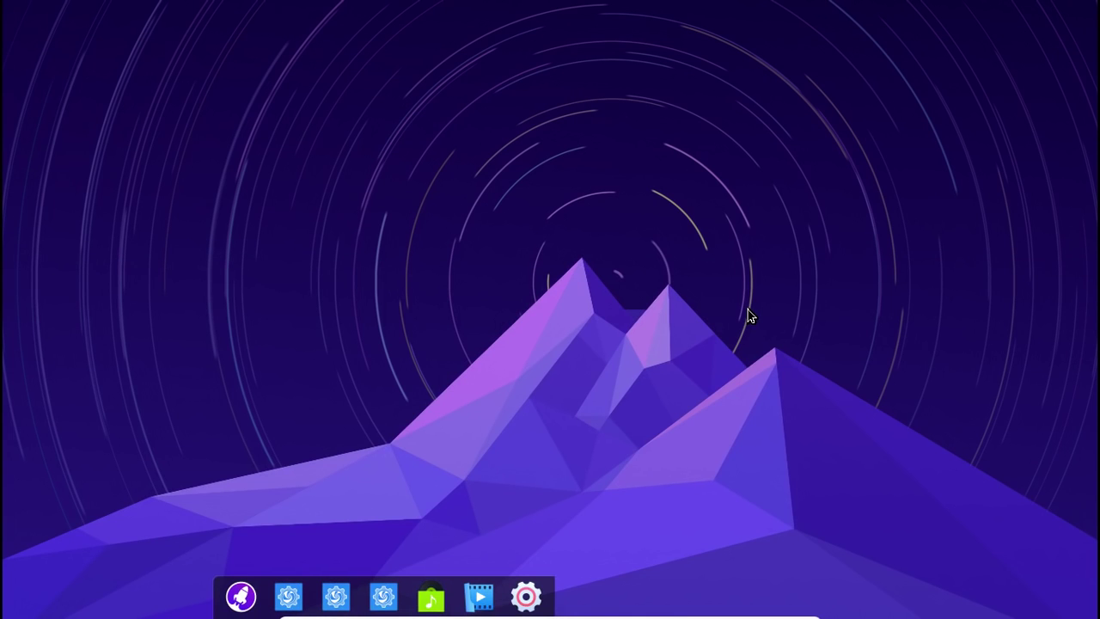
left_click(241, 597)
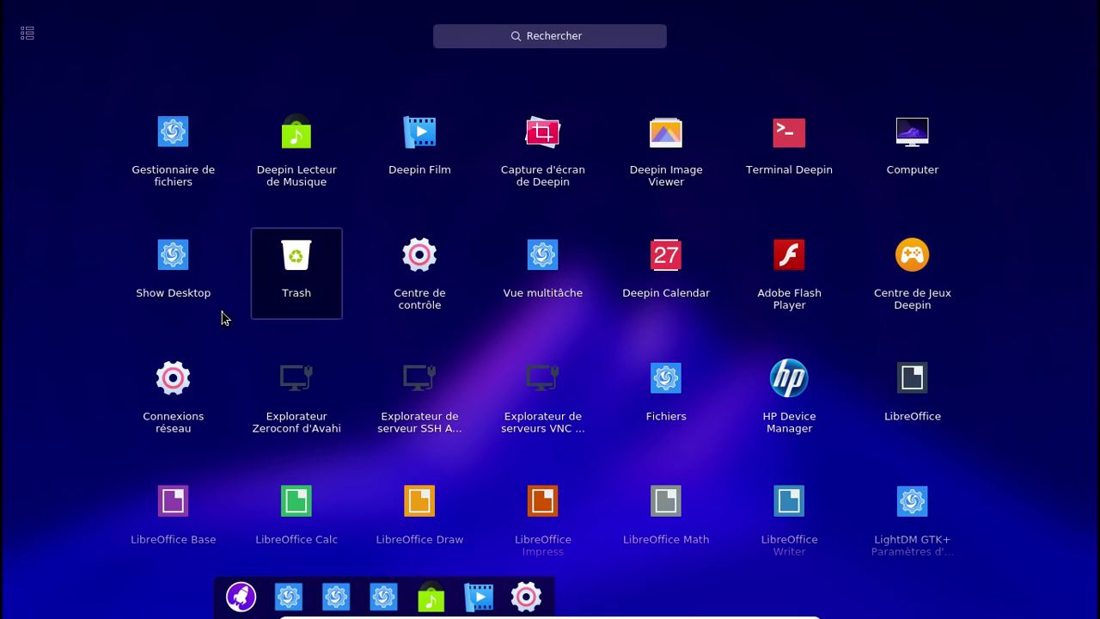
left_click(307, 183)
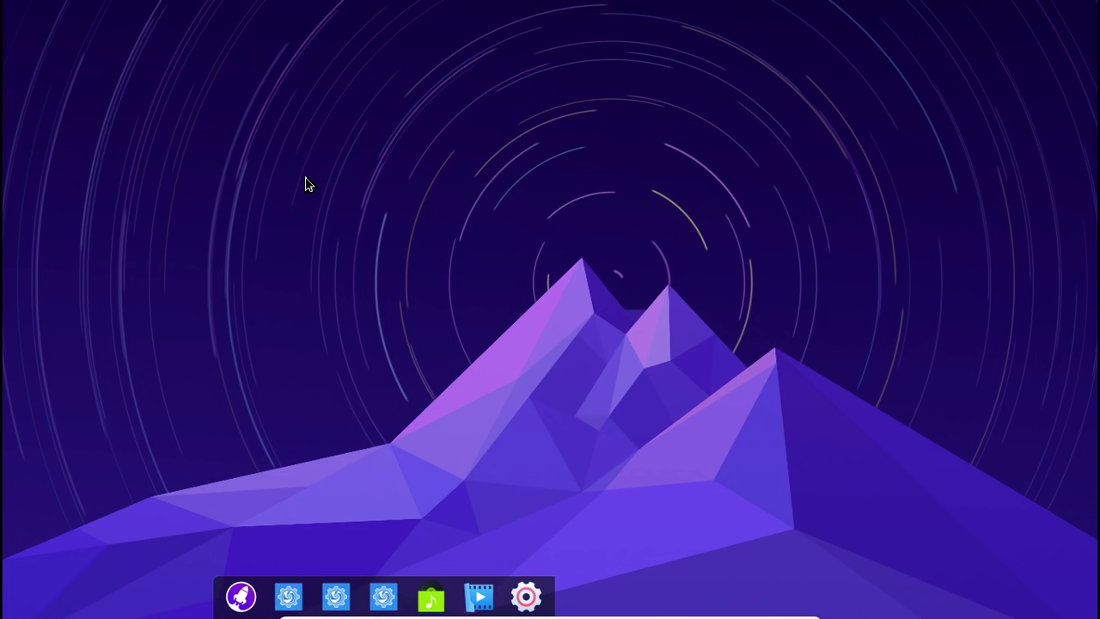
Switch the dock to Efficient Mode from its right-click Mode menu
right_click(547, 598)
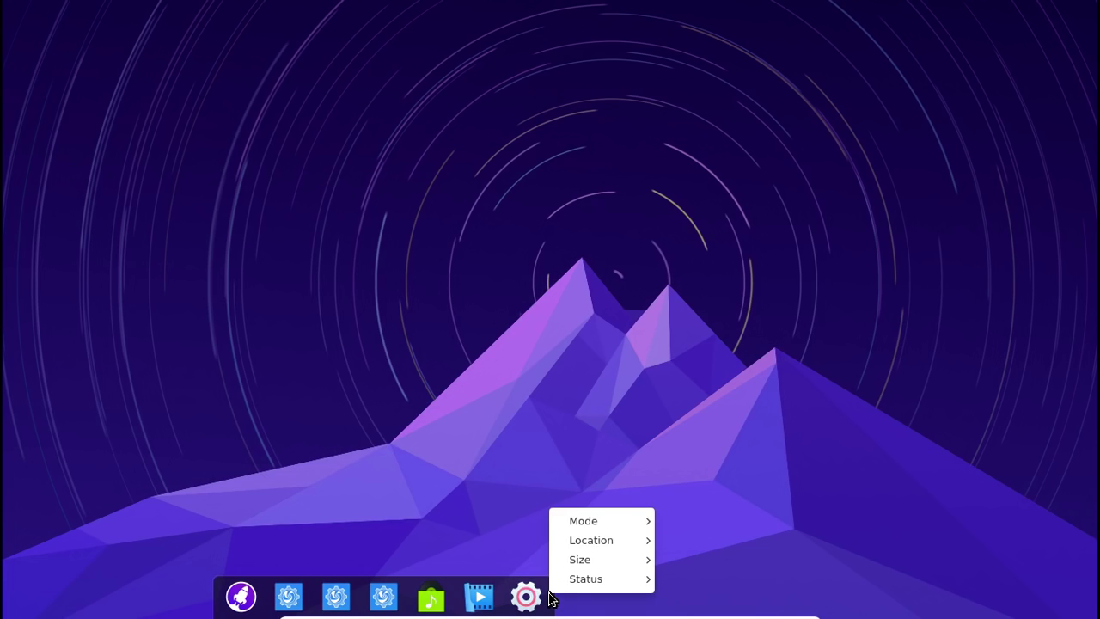
mouse_move(599, 526)
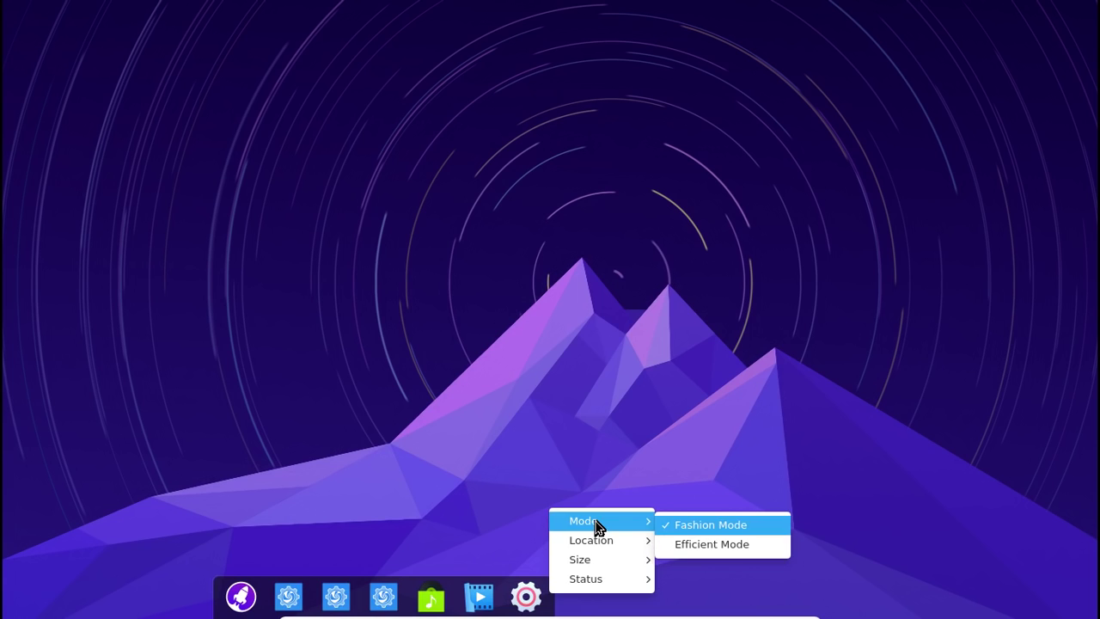
left_click(696, 544)
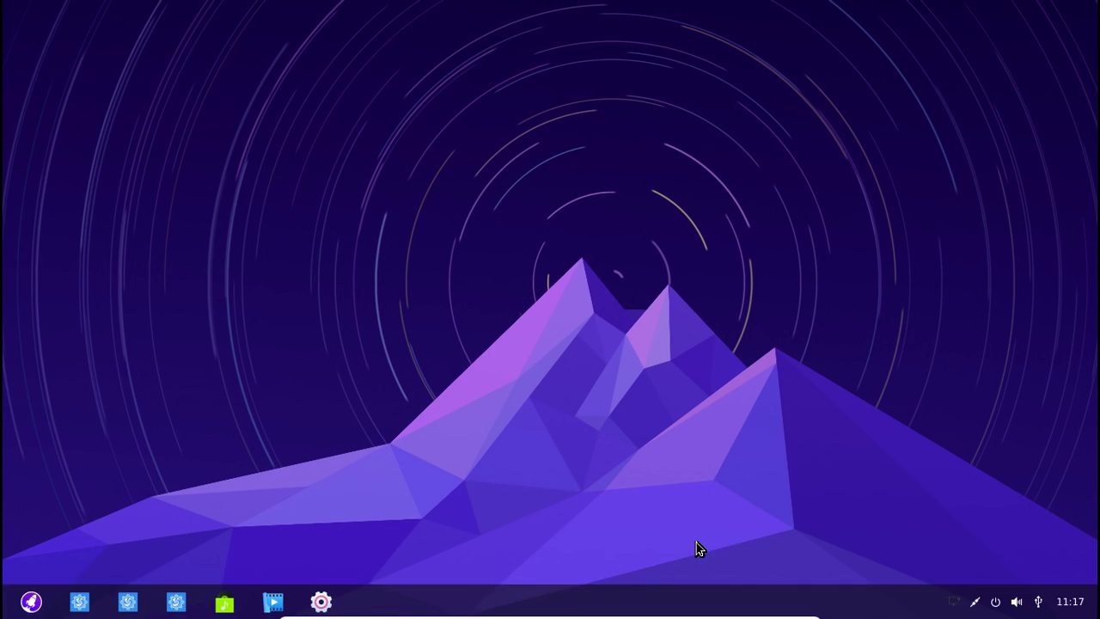
Switch the dock back to Fashion Mode
right_click(485, 601)
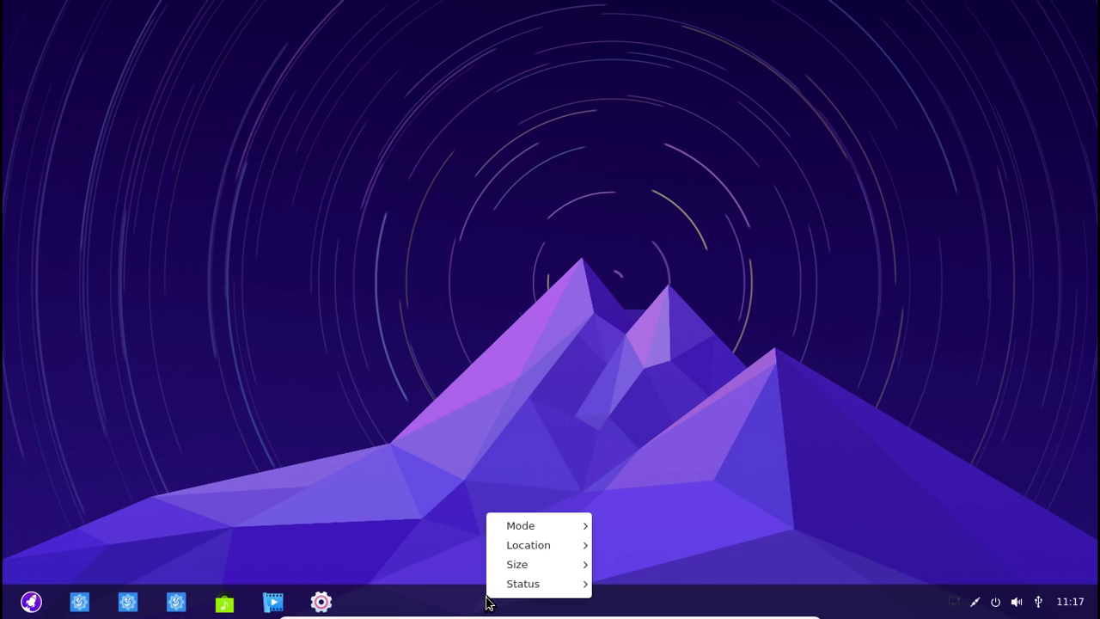
mouse_move(563, 531)
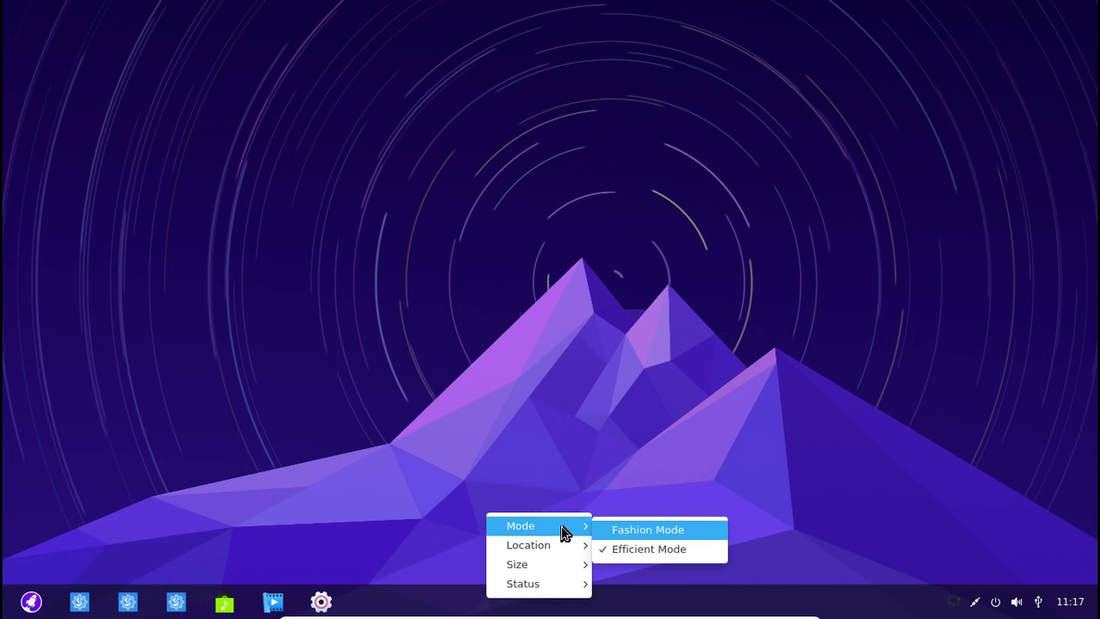
left_click(628, 534)
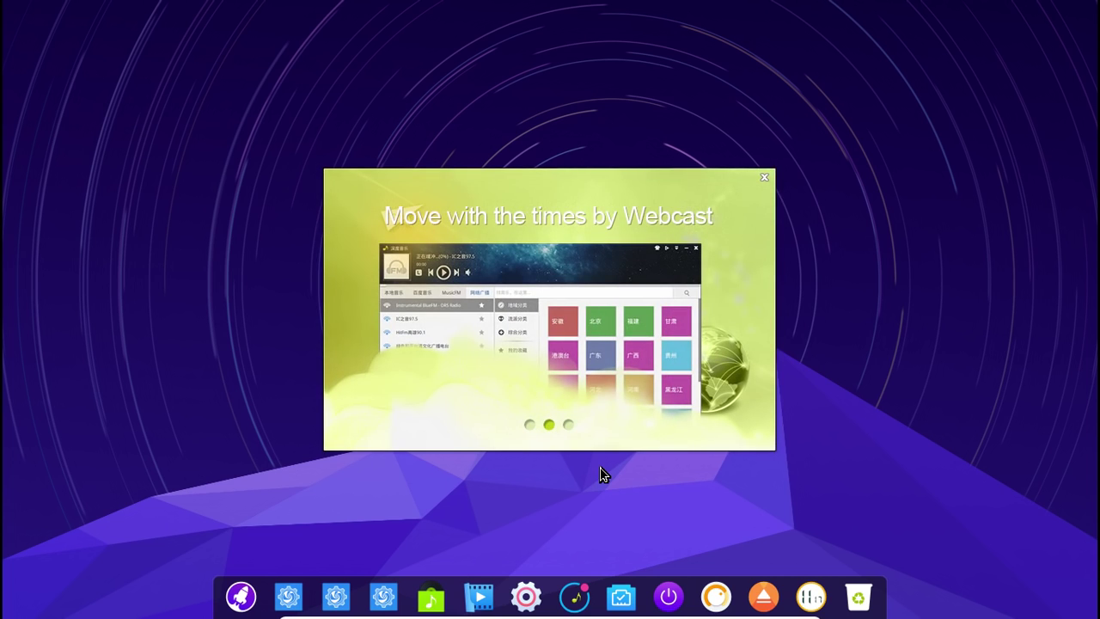
Skip to the last welcome slide, start Deepin Music, and cancel a close attempt
left_click(568, 425)
left_click(564, 392)
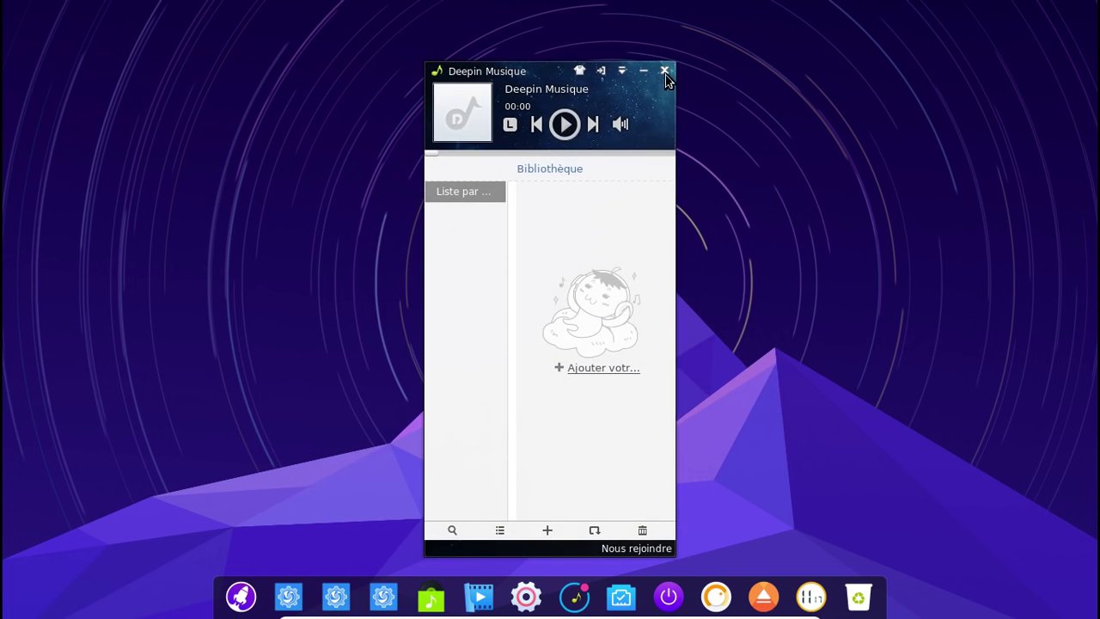
left_click(663, 76)
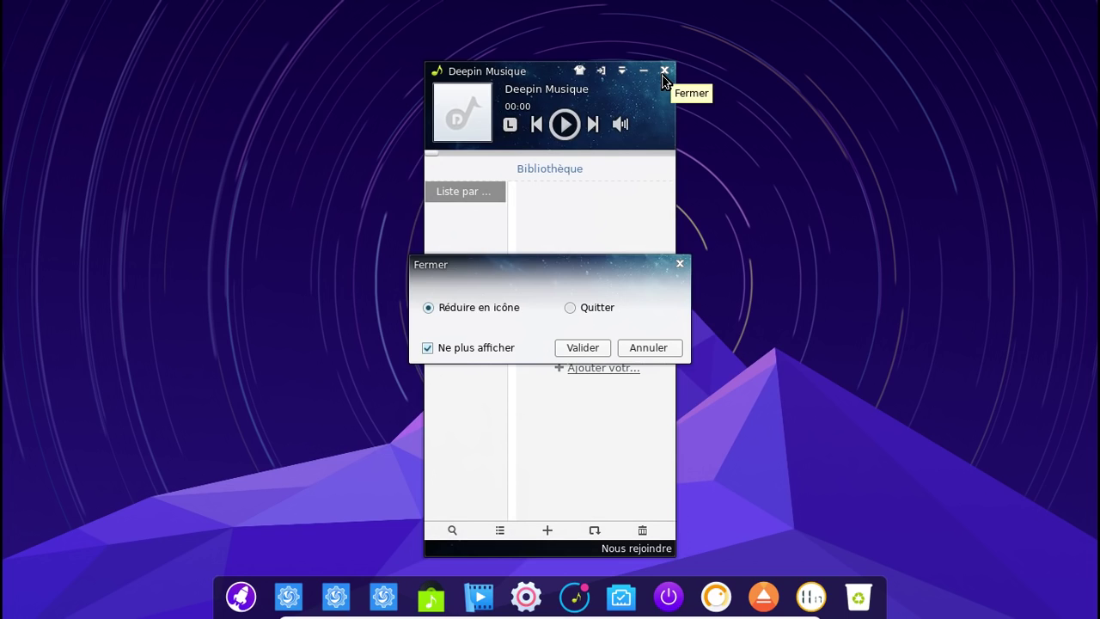
left_click(642, 349)
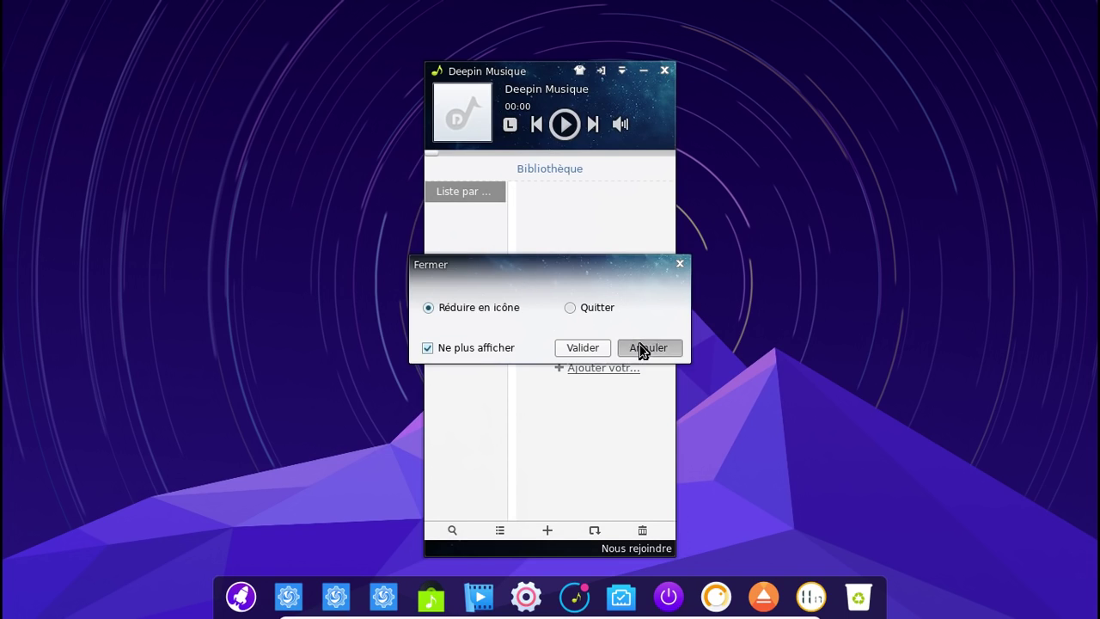
Quit Deepin Music completely by choosing Quitter and confirming with Valider
left_click(664, 71)
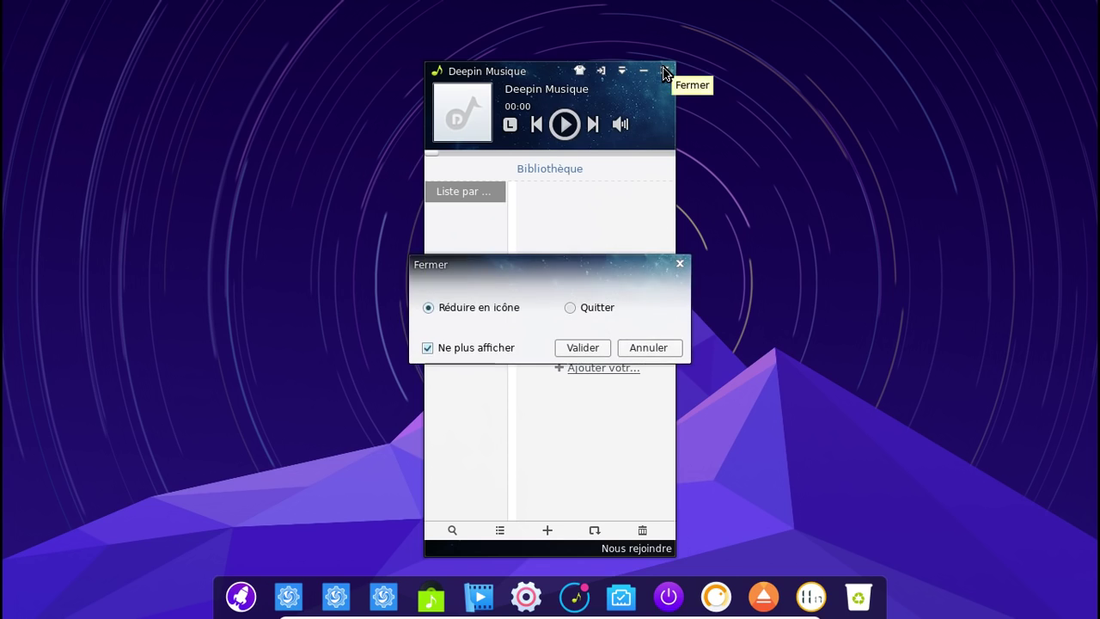
left_click(572, 308)
left_click(581, 348)
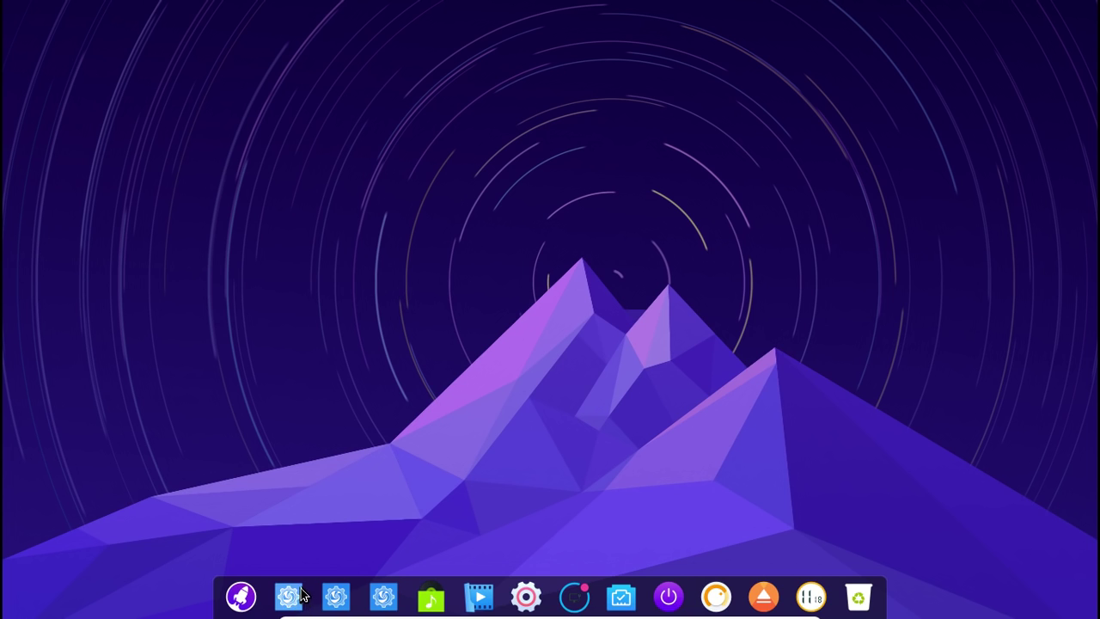
left_click(241, 597)
left_click(241, 598)
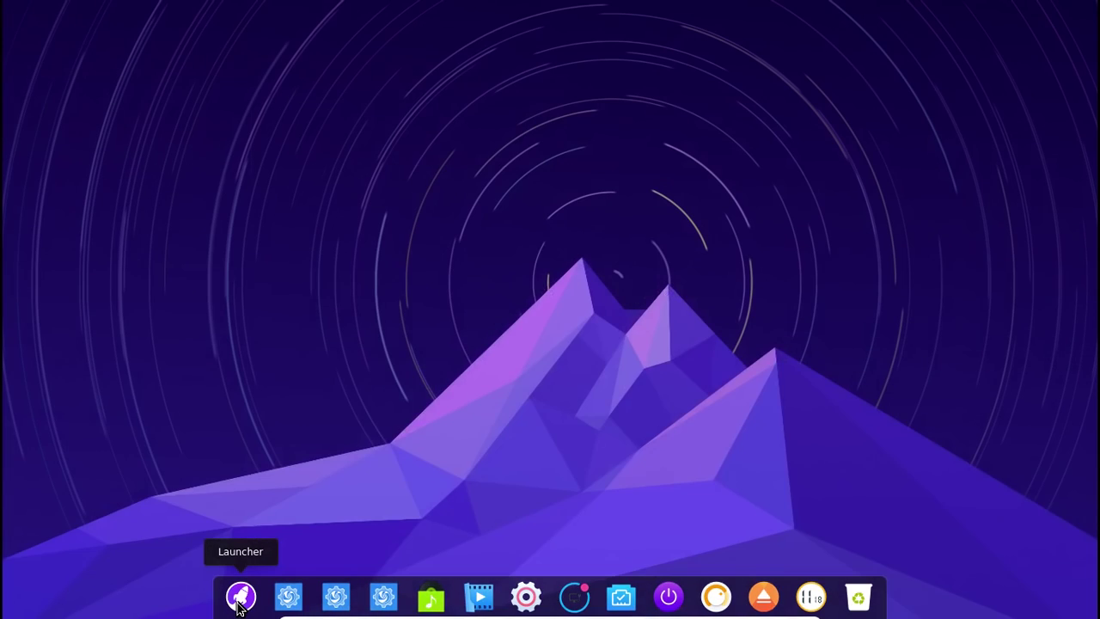
left_click(240, 599)
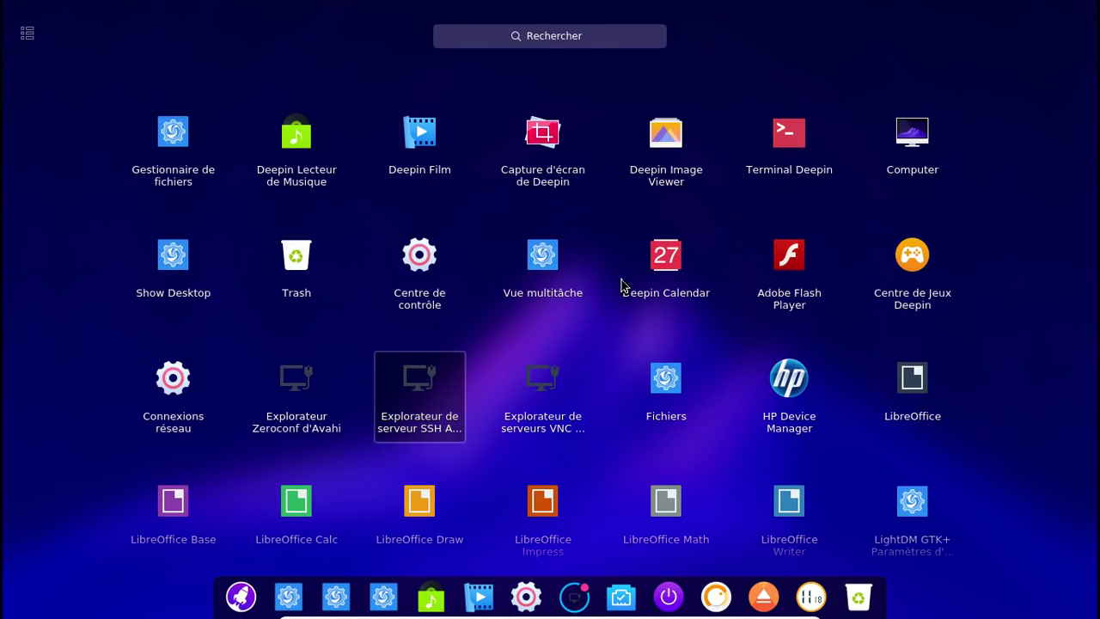
left_click(668, 272)
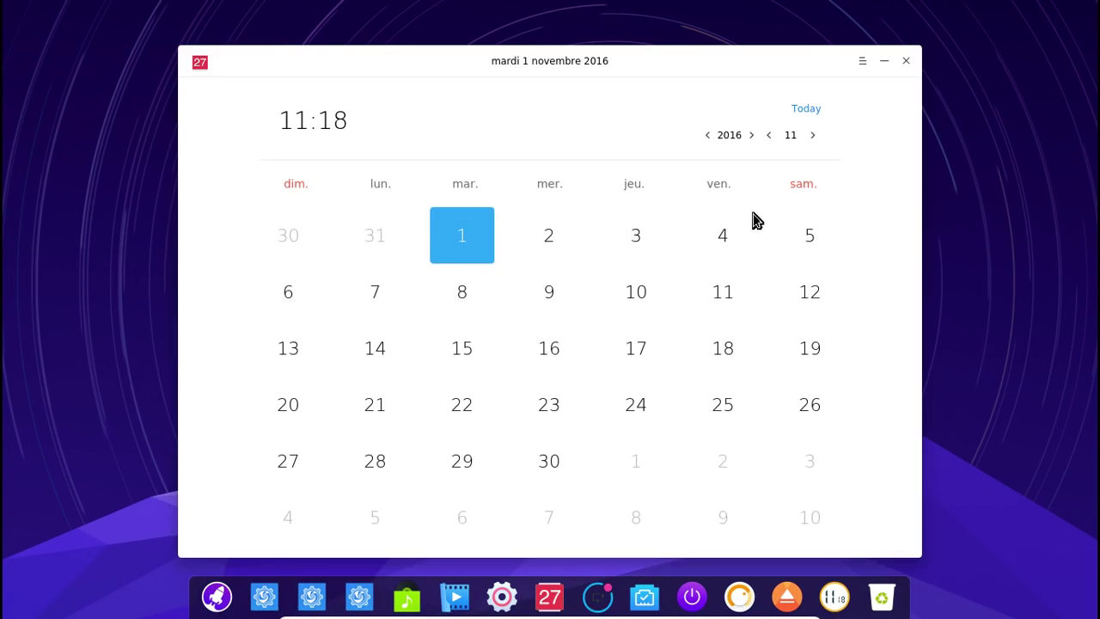
left_click(861, 61)
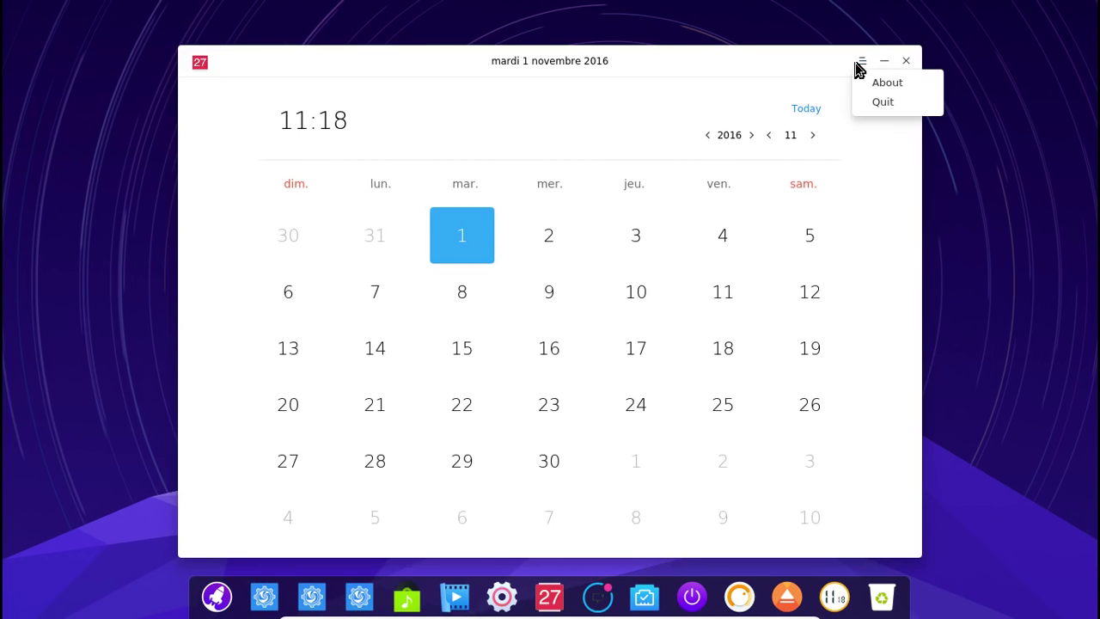
left_click(862, 90)
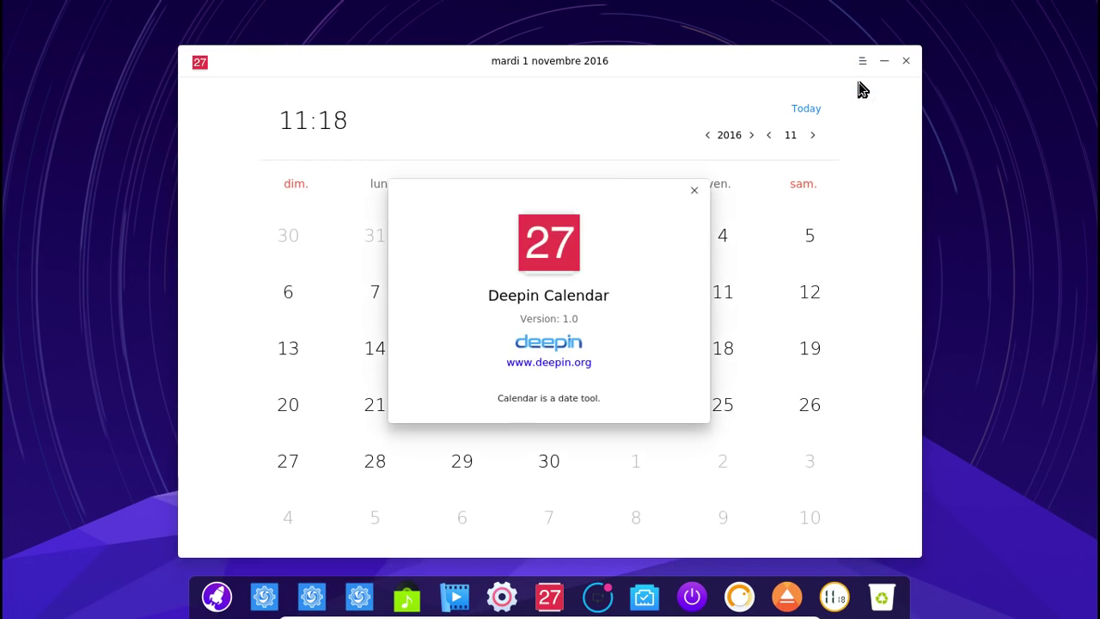
left_click(694, 190)
left_click(907, 64)
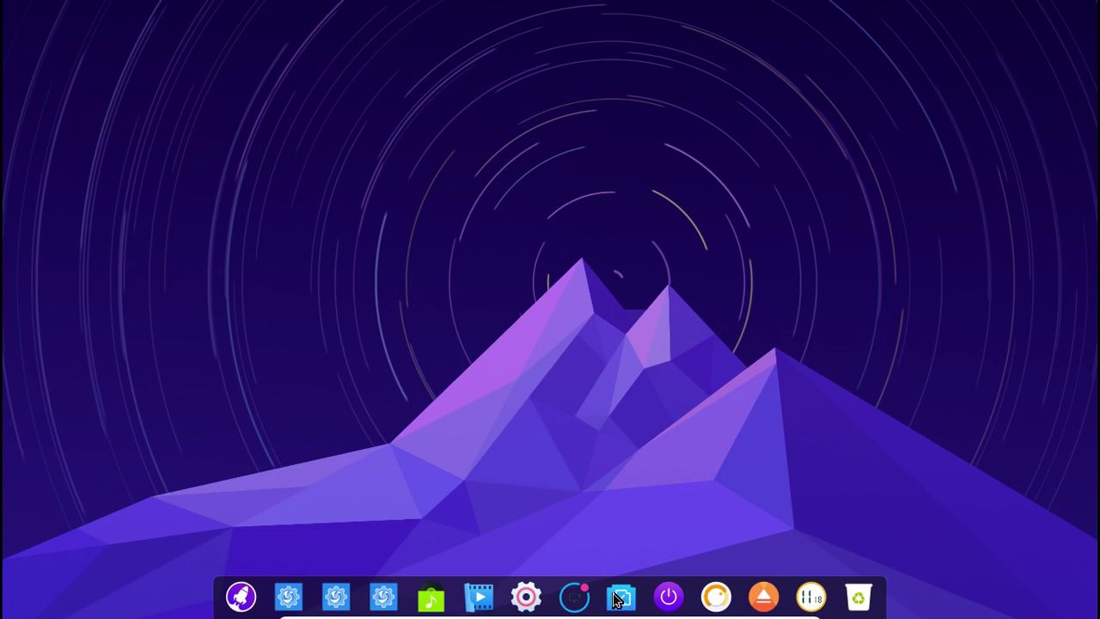
left_click(481, 600)
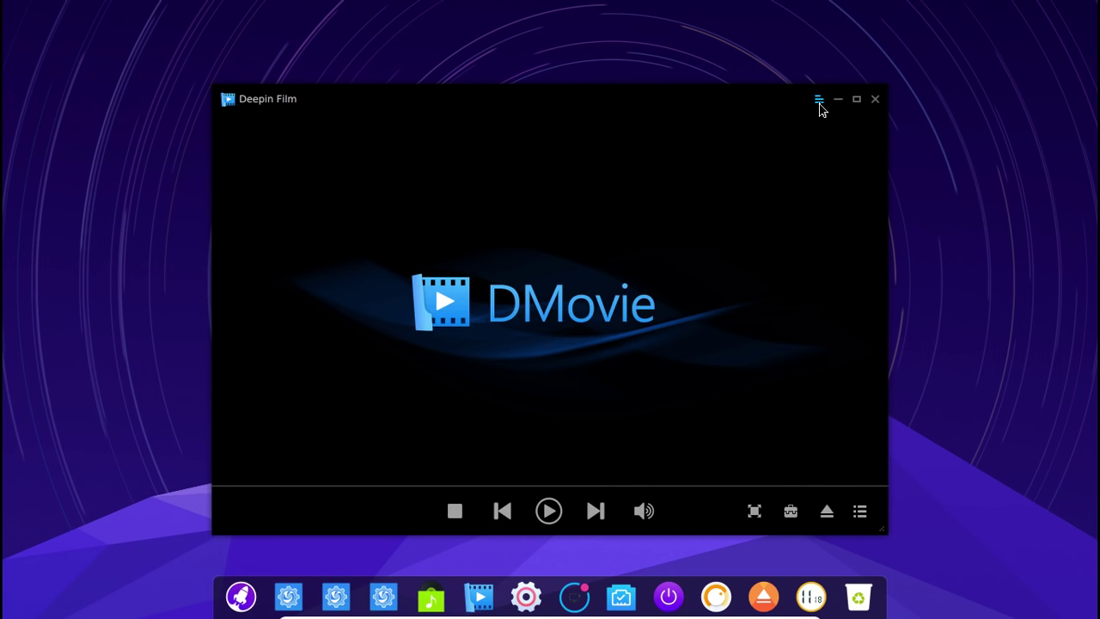
left_click(820, 101)
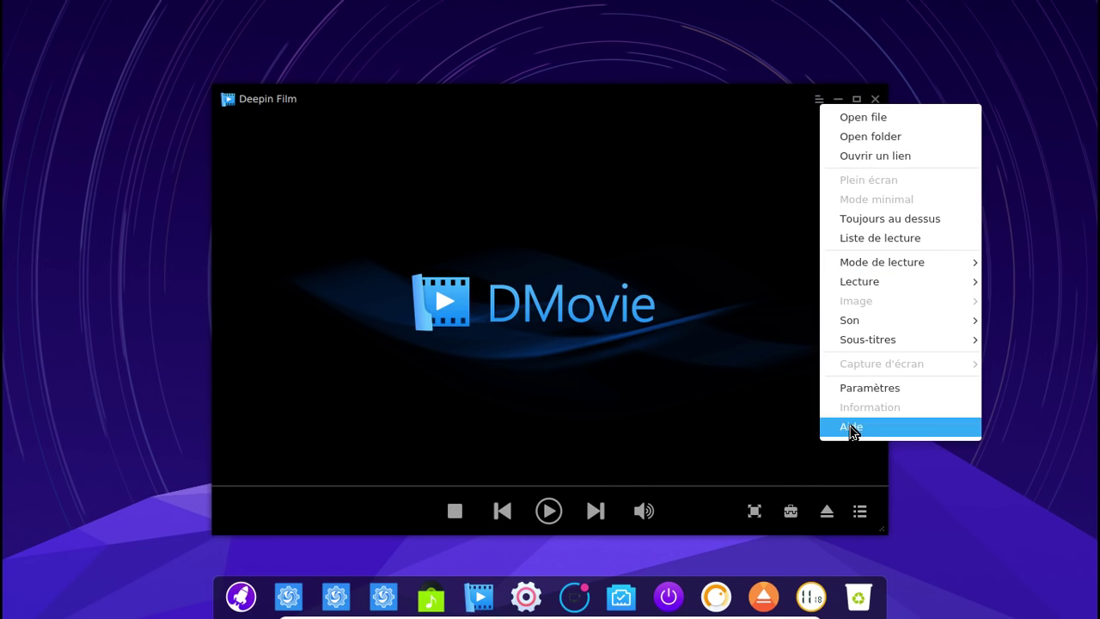
left_click(763, 342)
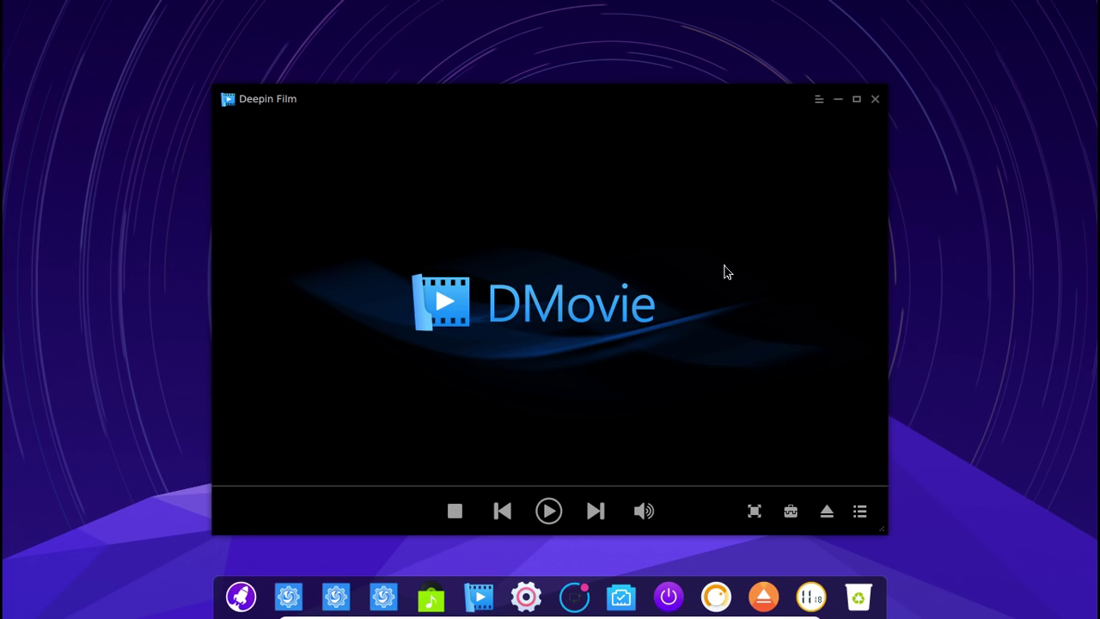
left_click(874, 100)
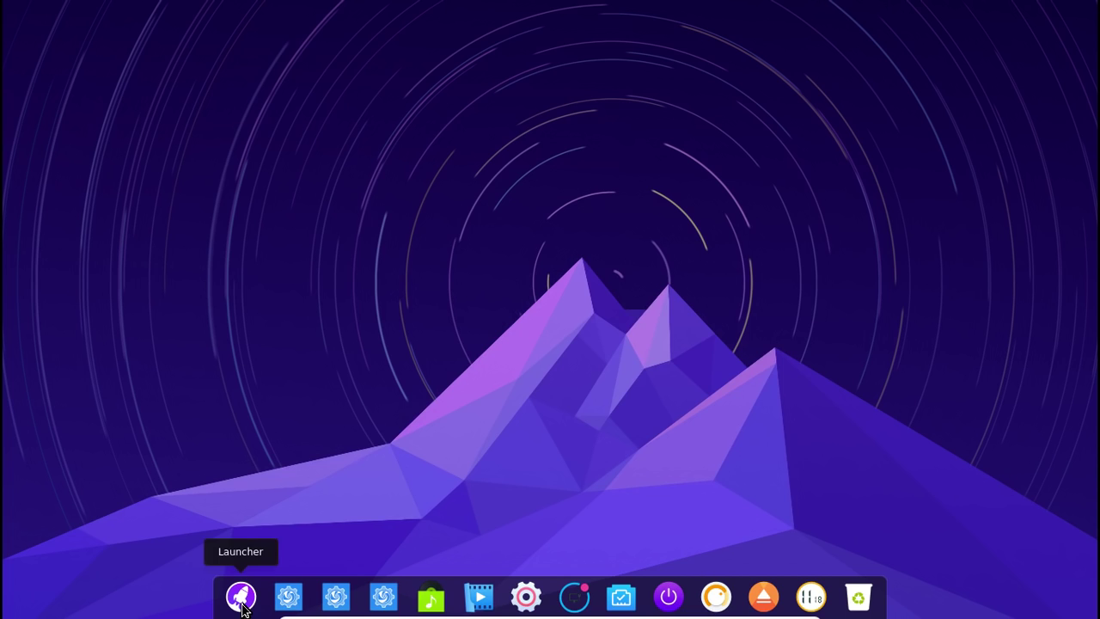
left_click(241, 601)
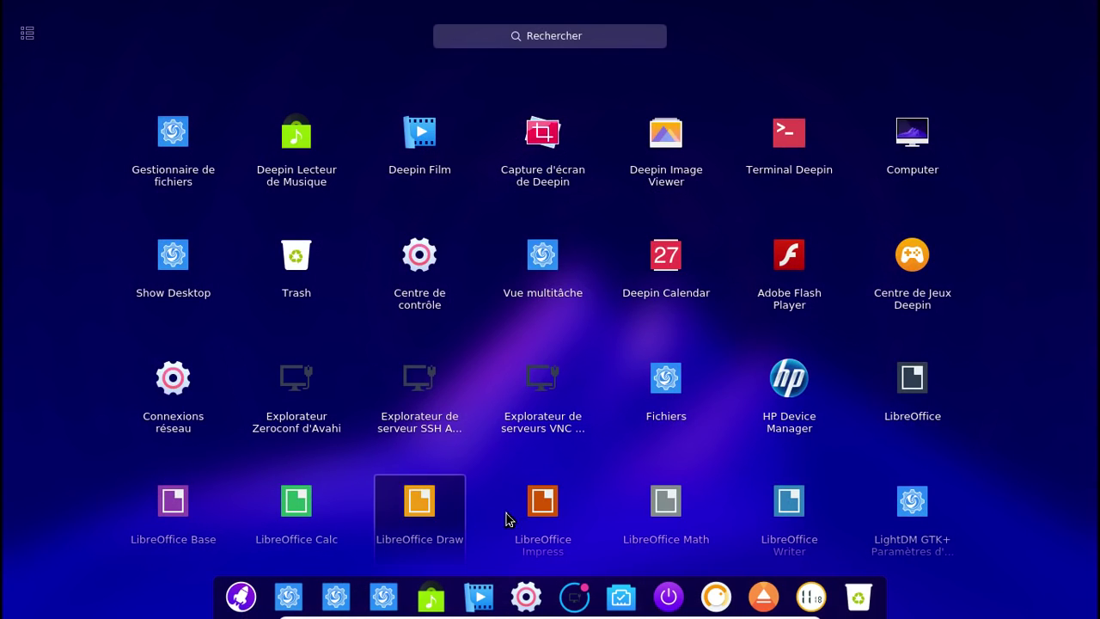
left_click(780, 499)
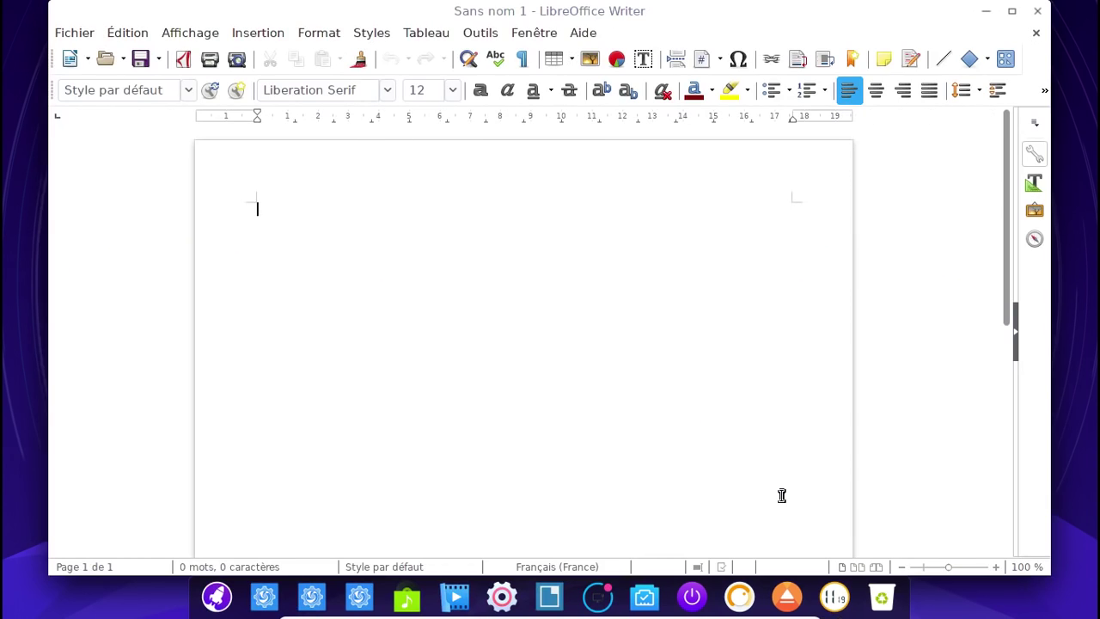
left_click(1040, 15)
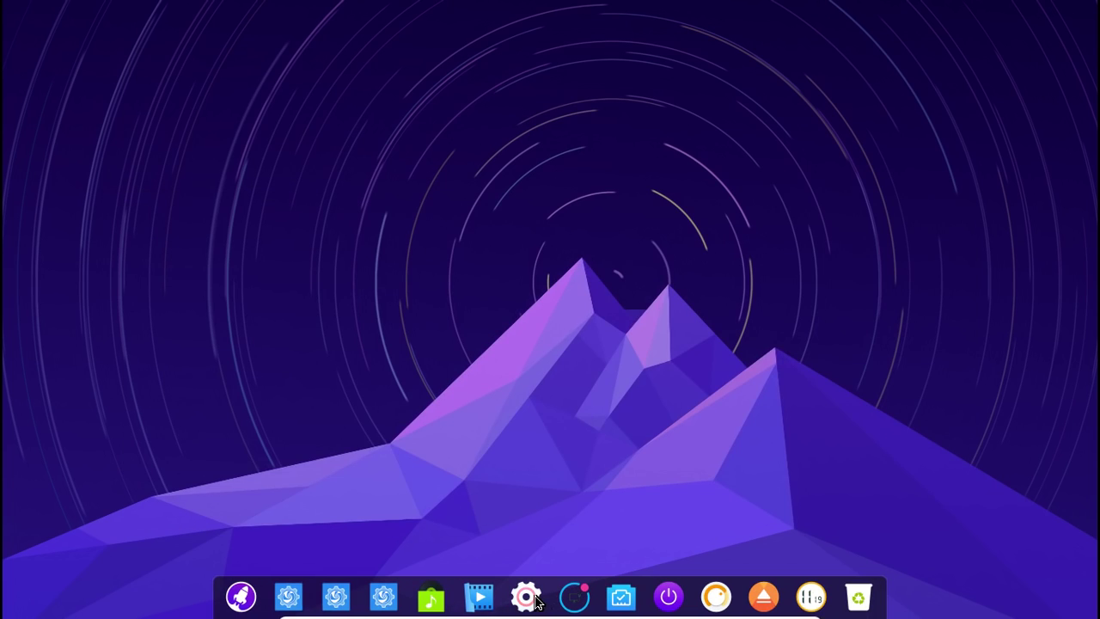
View Applications par défaut, expanding and collapsing Navigateur and Texte, then show the power options
left_click(533, 597)
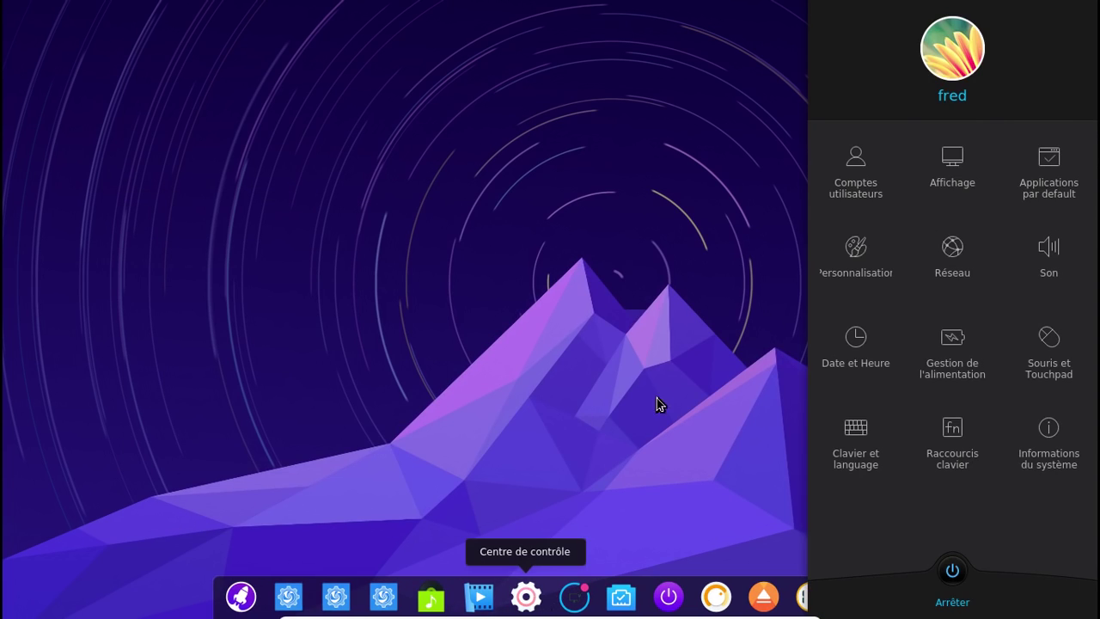
left_click(1038, 188)
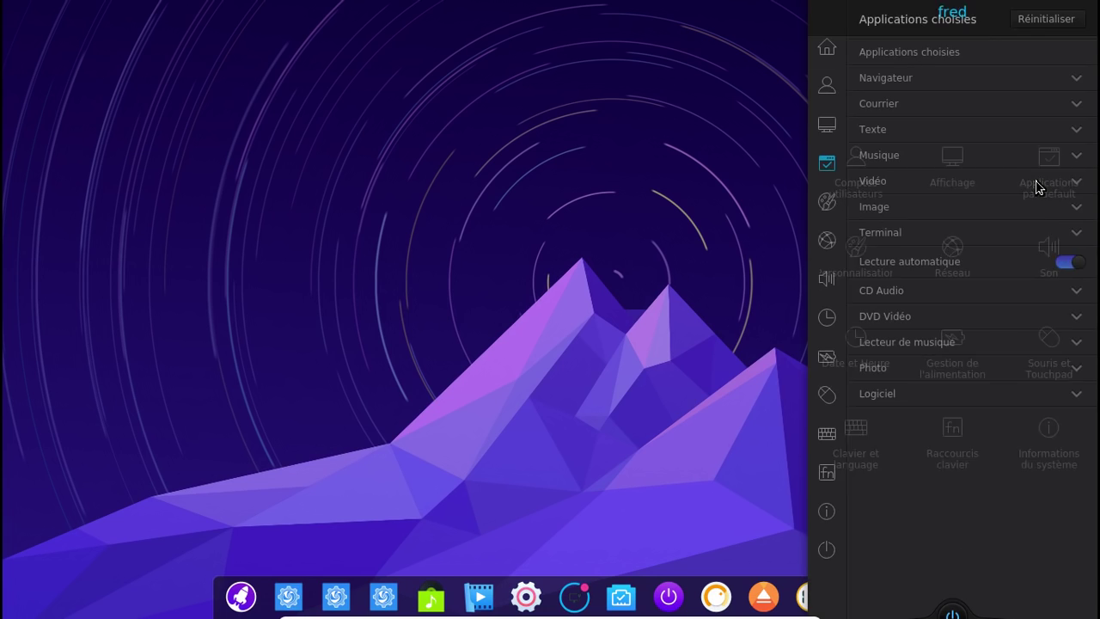
left_click(920, 84)
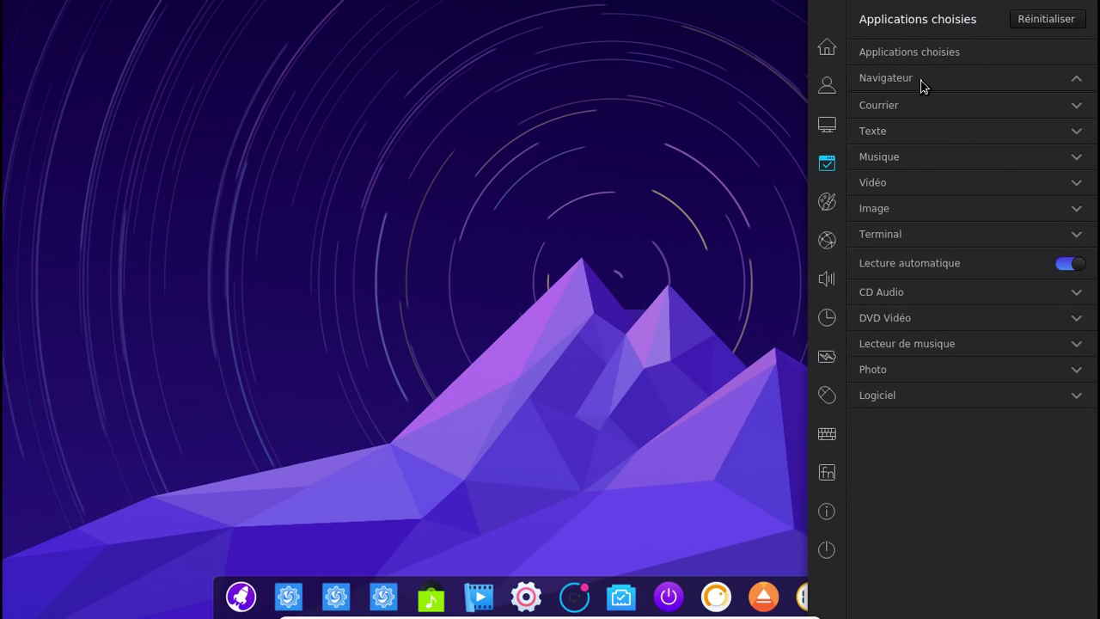
left_click(1072, 104)
left_click(1078, 135)
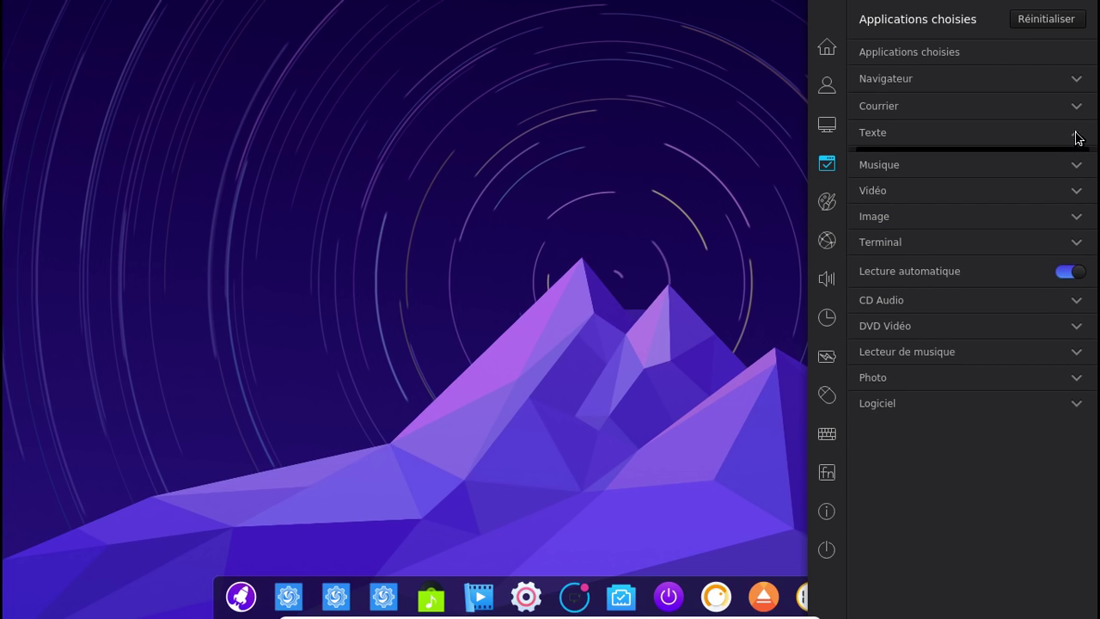
left_click(1078, 136)
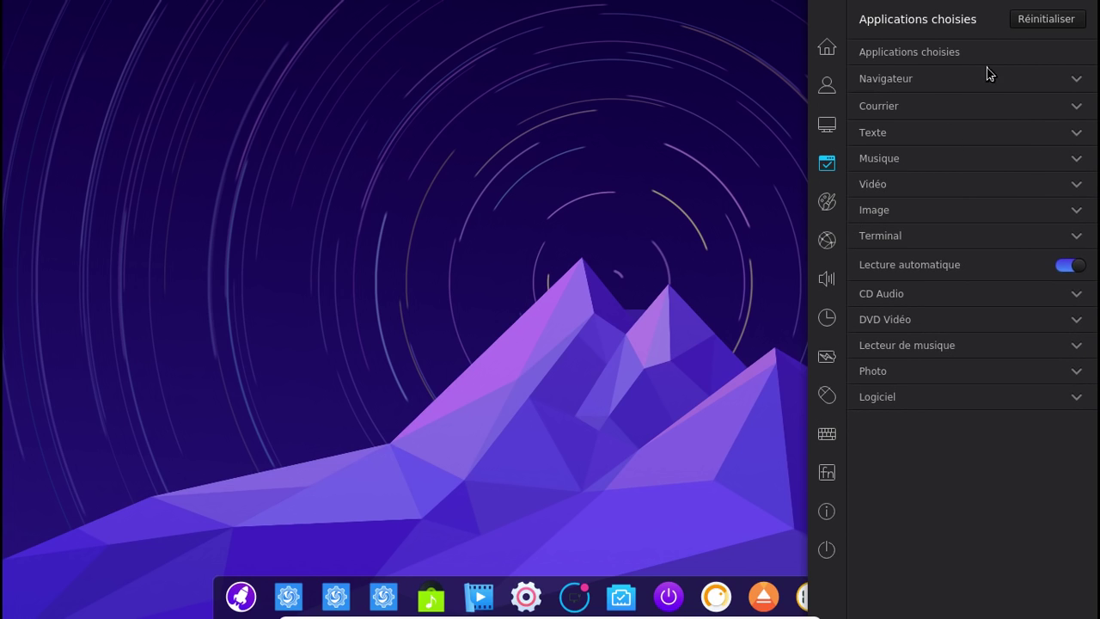
left_click(830, 557)
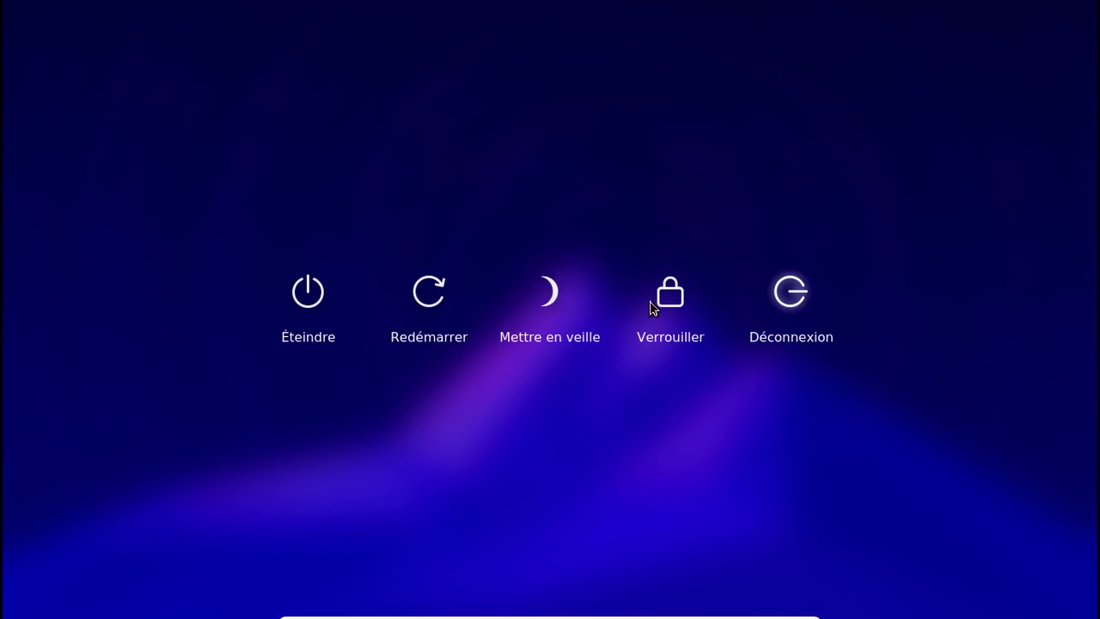
Choose Éteindre to power off the Arch - Deepin virtual machine
left_click(307, 294)
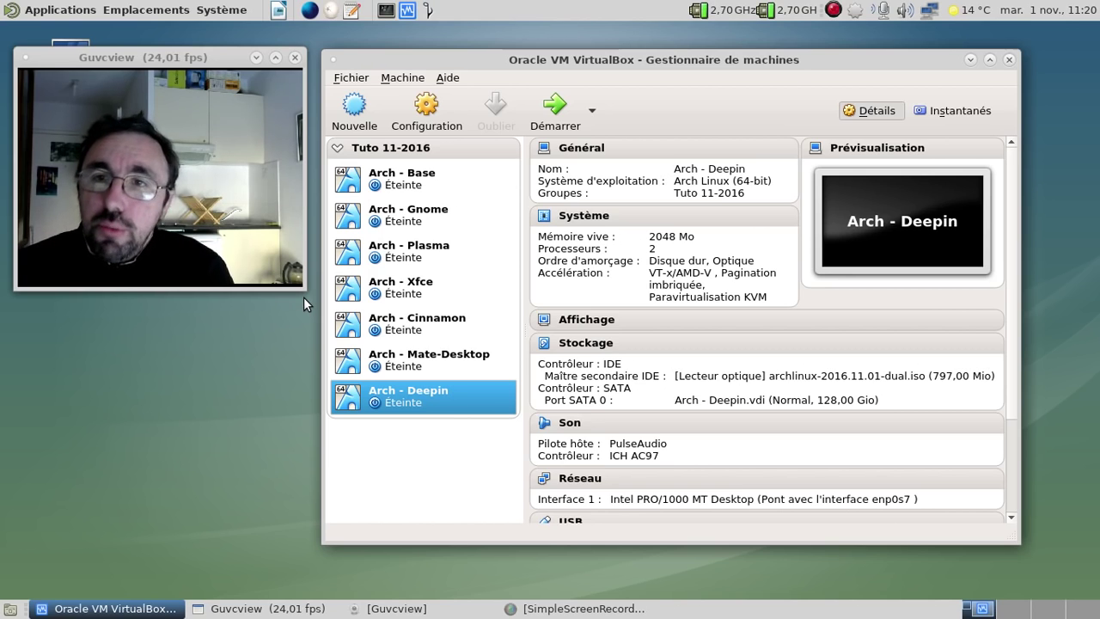
left_click(352, 77)
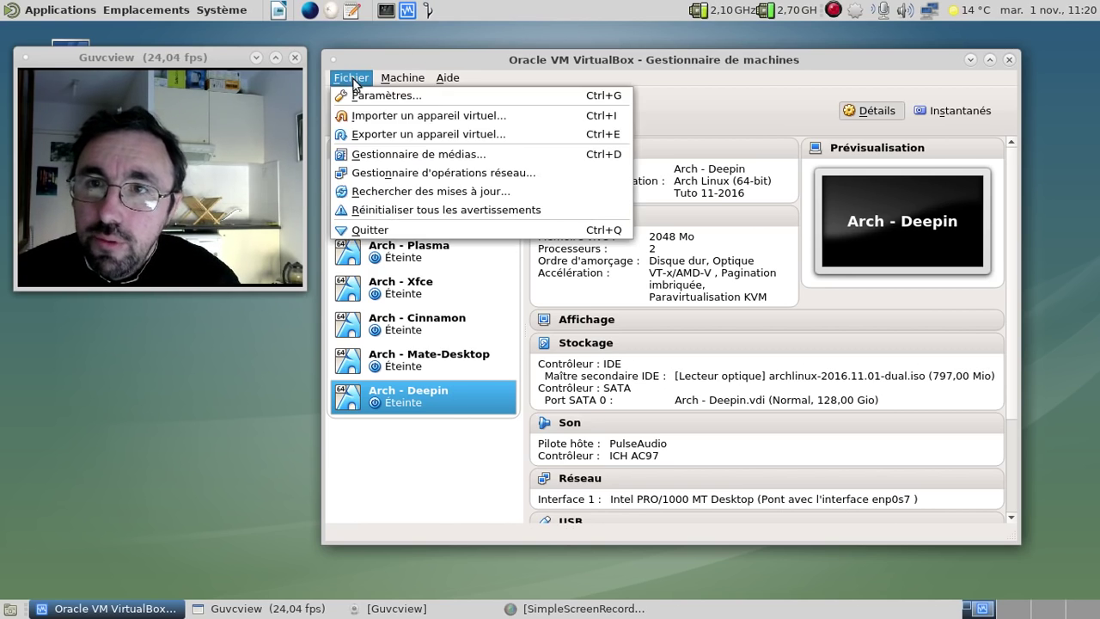
left_click(421, 152)
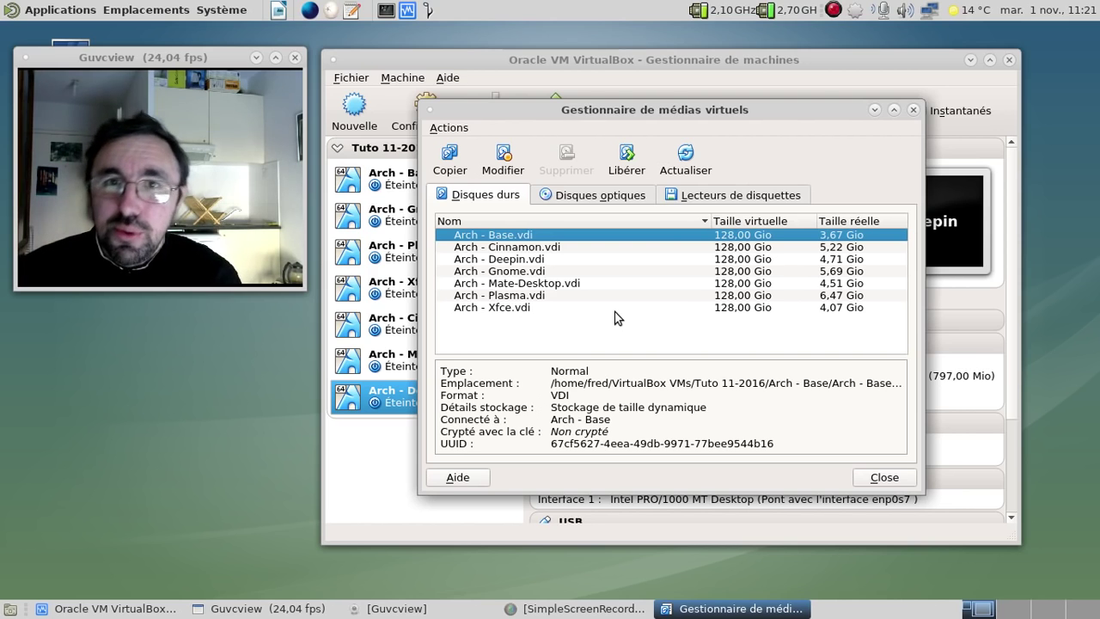
left_click(914, 110)
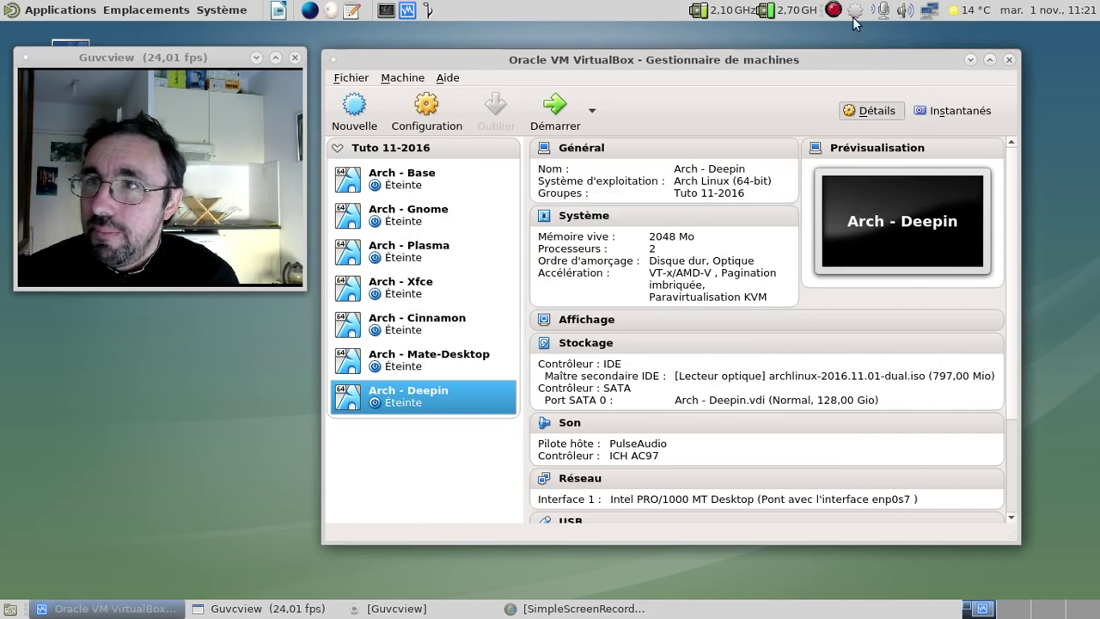